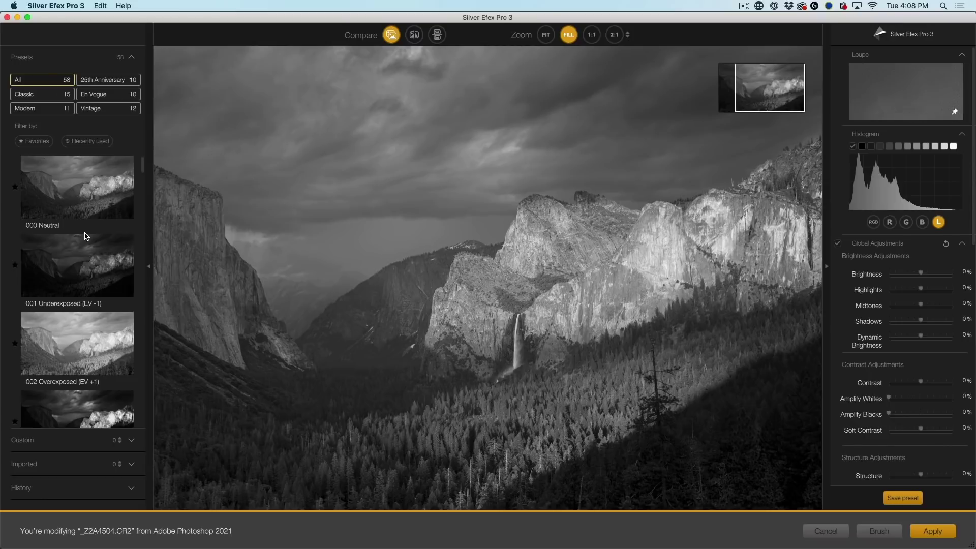
- Try the 005 High Structure (harsh) preset, and browse other preset categories to sample another black-and-white look
scroll(54, 270, down, 5)
click(74, 253)
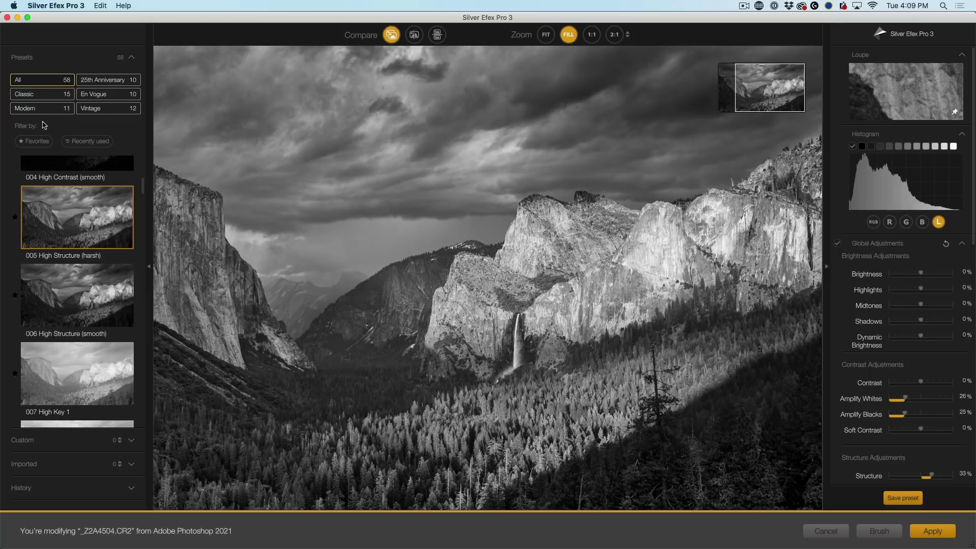
click(63, 93)
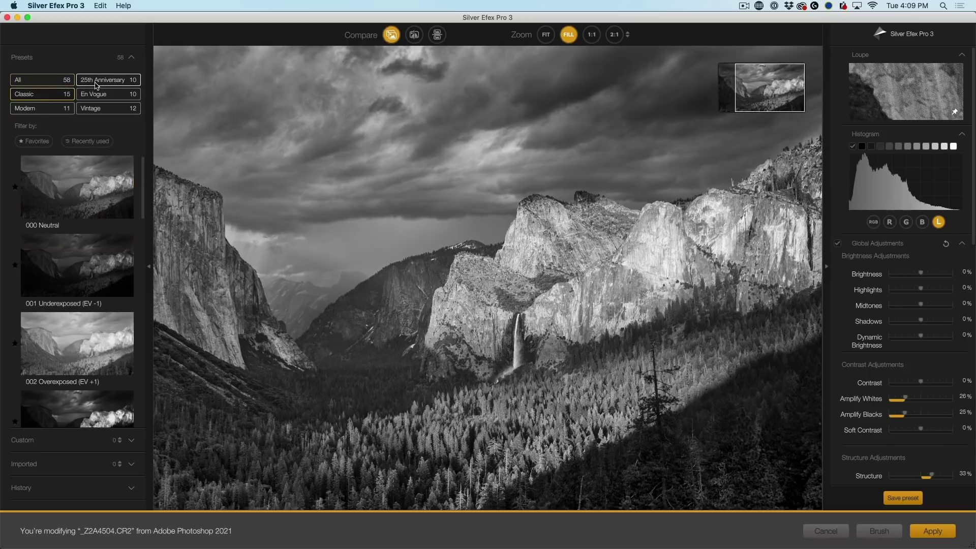
click(73, 207)
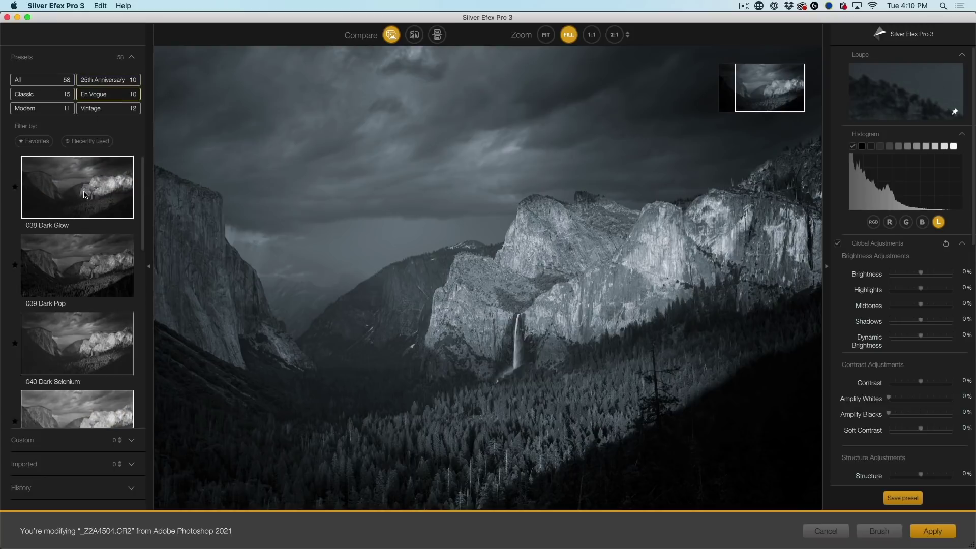
- Try the En Vogue preset 038 Dark Glow and replace it with 039 Dark Pop, suppressing further preset replacement warnings
click(76, 209)
click(564, 303)
click(127, 250)
click(61, 258)
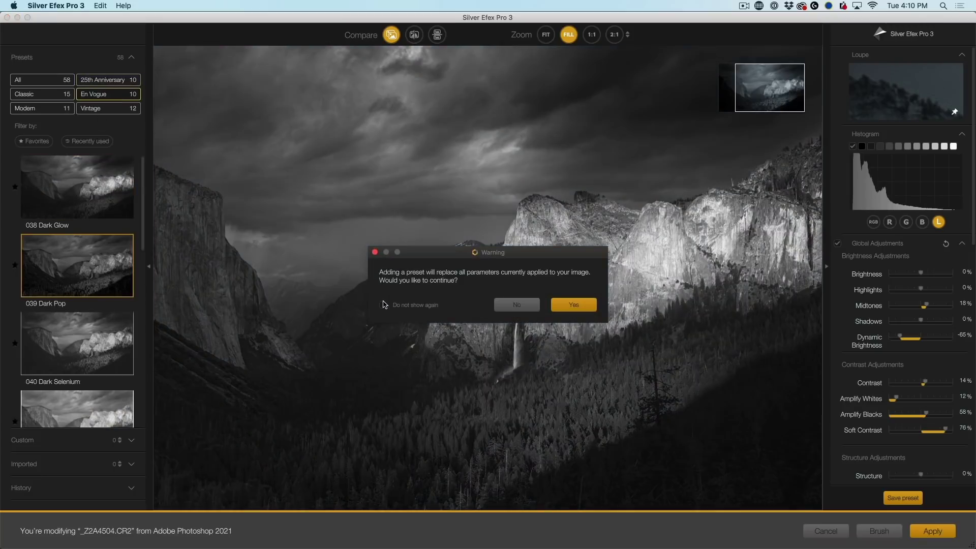
click(383, 305)
click(572, 305)
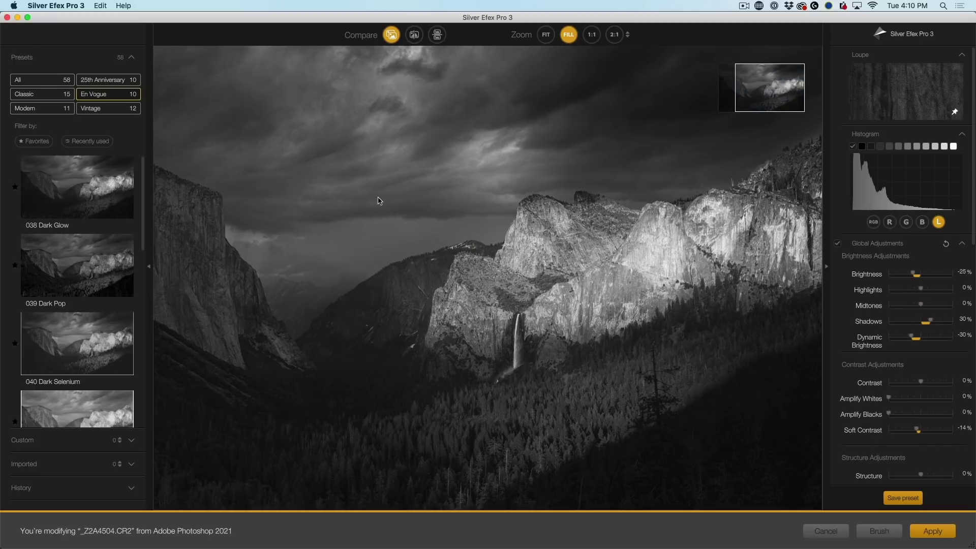
- Try the 040 Dark Selenium preset, return to 039 Dark Pop, and look through its adjustment settings
click(94, 351)
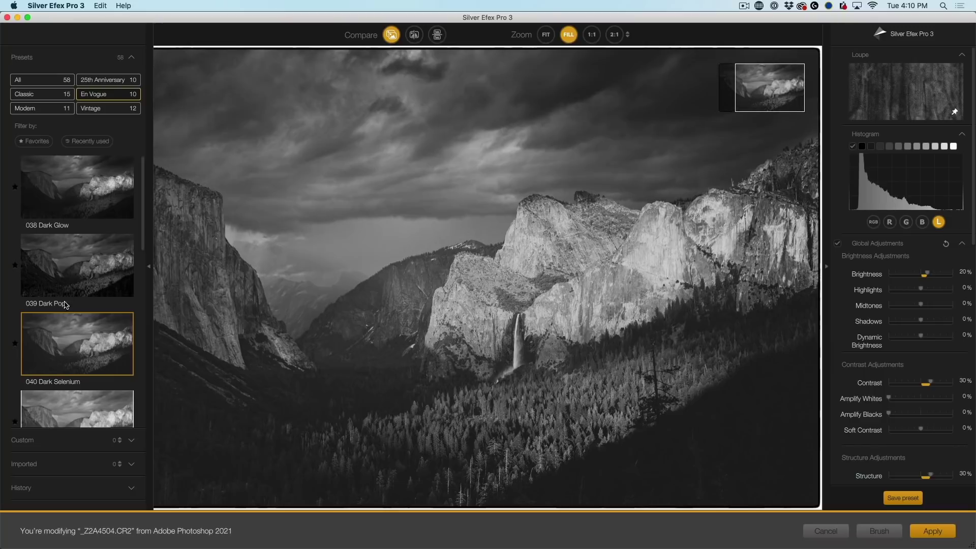
click(65, 304)
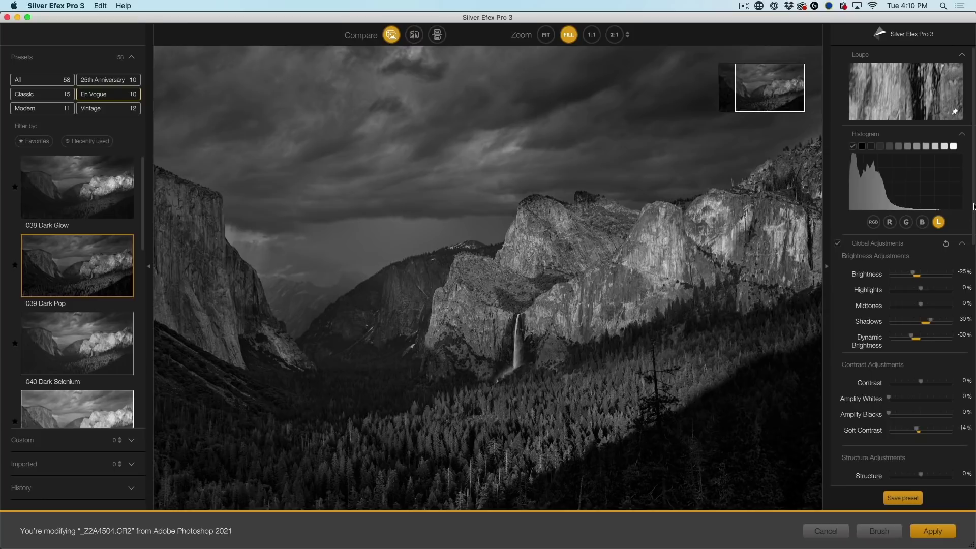
scroll(966, 254, down, 10)
scroll(960, 322, down, 5)
scroll(956, 355, up, 6)
scroll(965, 301, down, 3)
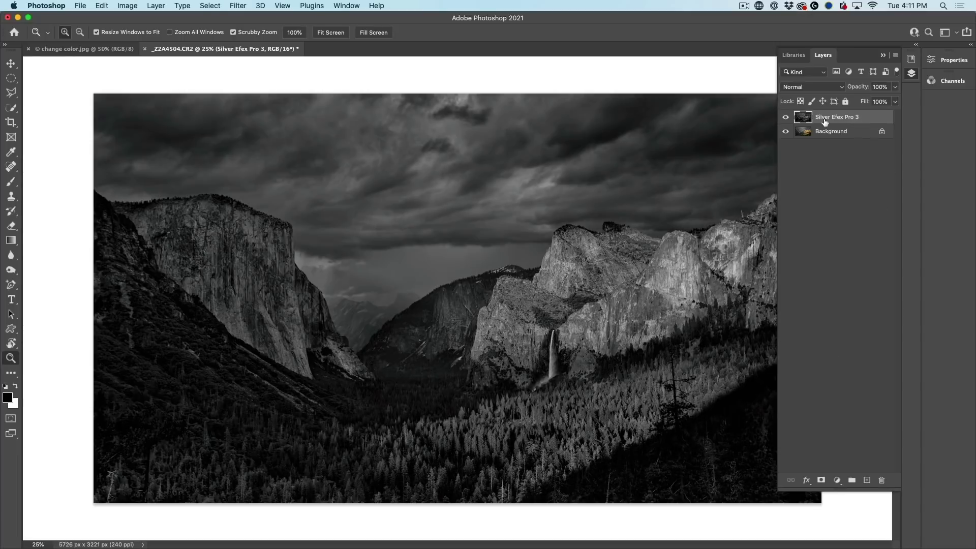
- In Photoshop, toggle the Silver Efex Pro 3 layer's visibility to compare with the original, and adjust the layer's opacity
click(787, 118)
click(787, 114)
click(786, 118)
click(786, 117)
drag(858, 89, 843, 93)
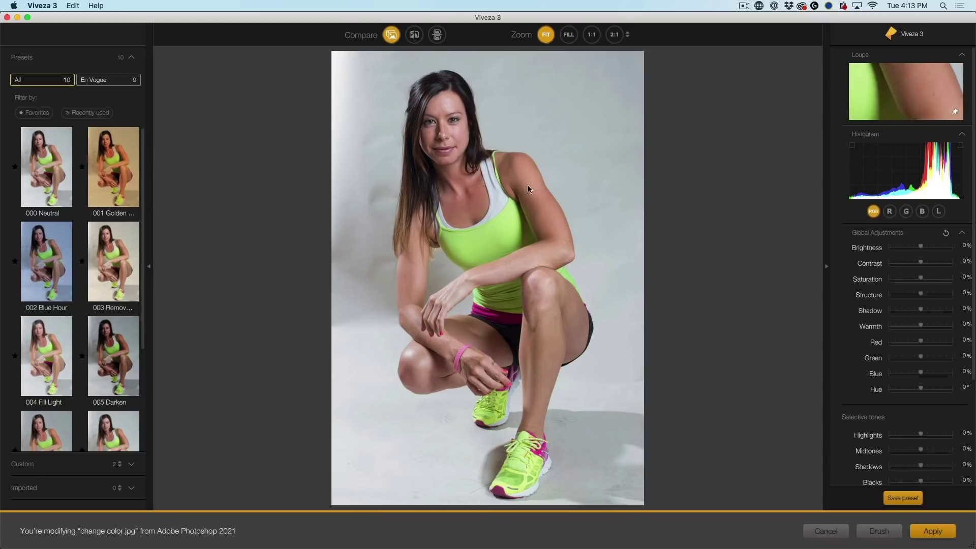
- Add a control point between the eyes on the woman's face and set its size to 21%
click(591, 35)
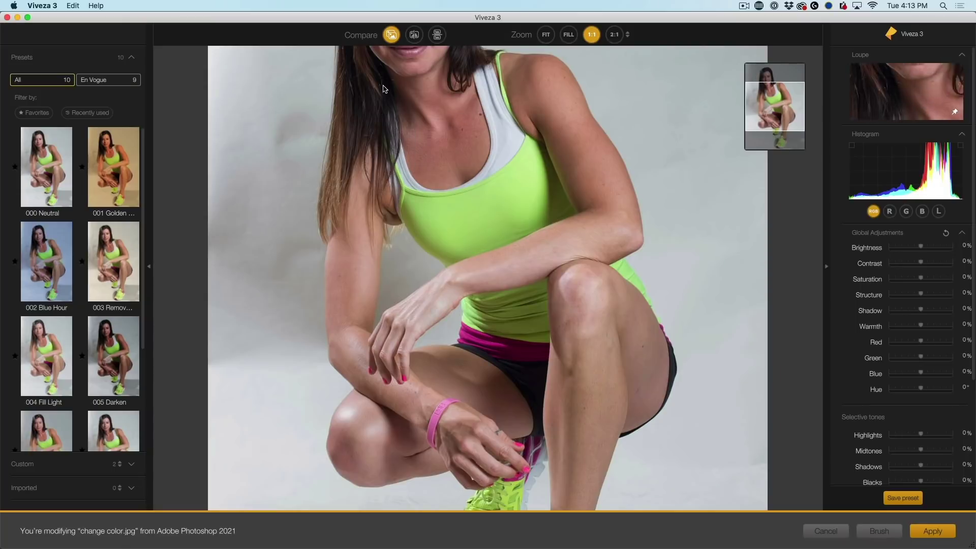
scroll(356, 122, up, 5)
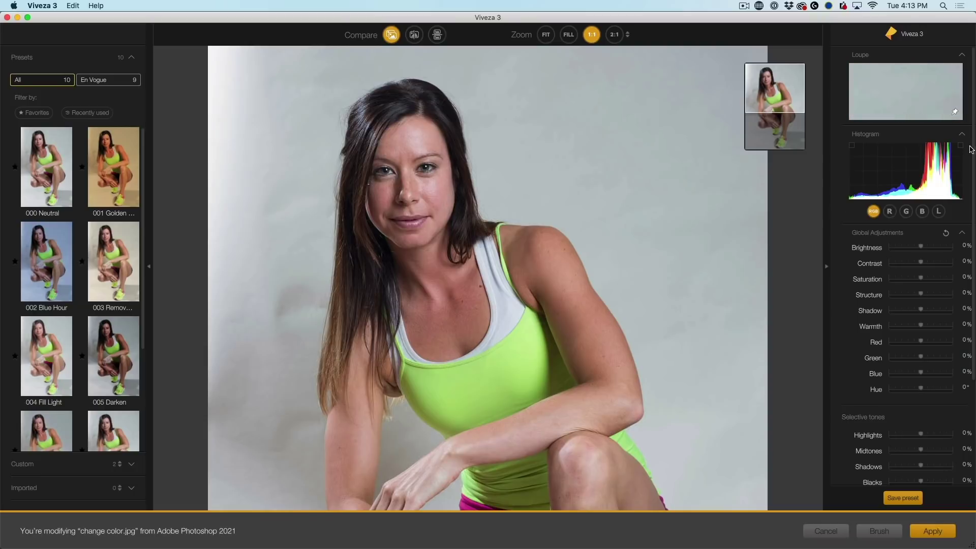
scroll(974, 145, down, 5)
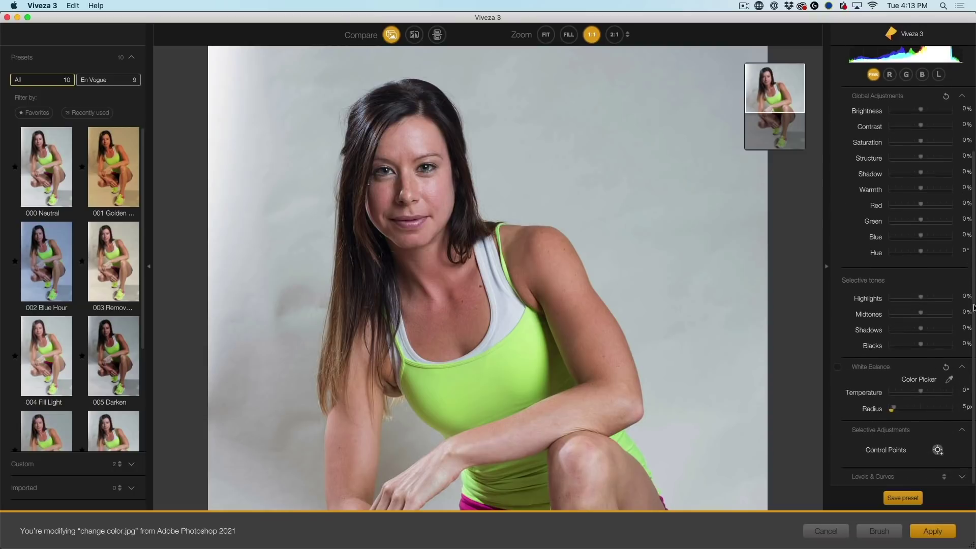
click(938, 450)
click(406, 169)
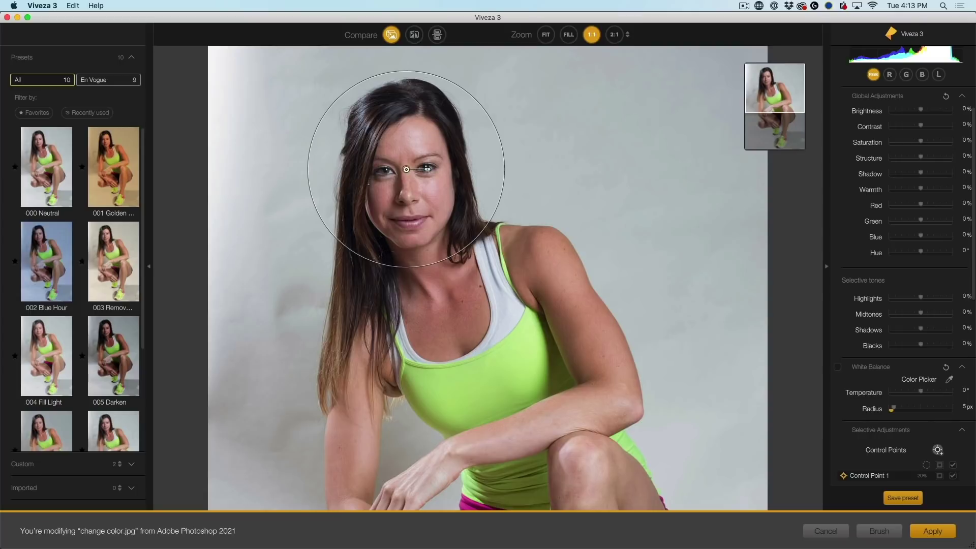
mouse_move(428, 169)
mouse_down()
mouse_move(475, 168)
mouse_move(428, 171)
mouse_up()
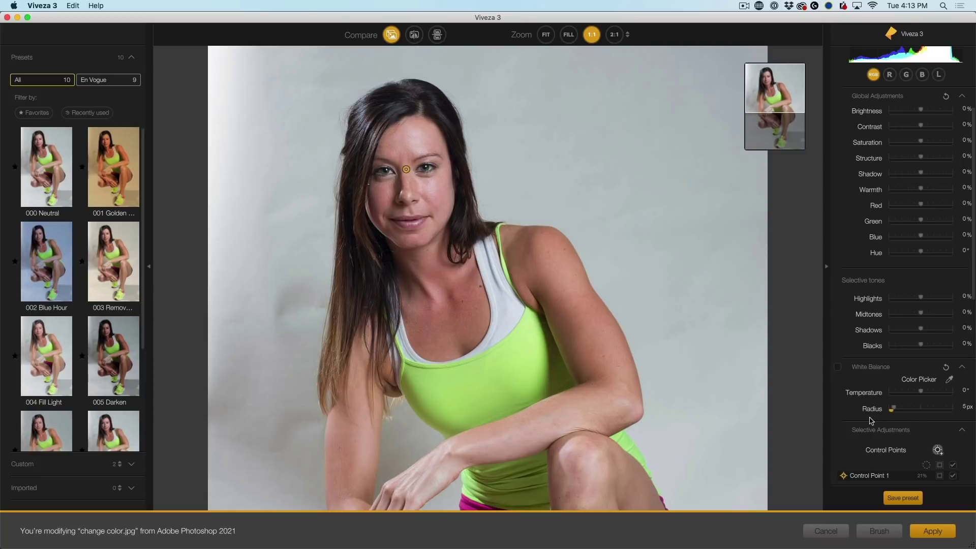
- Display the face control point's mask and set its color selectivity to 7% Luminance and 58% Chrominance
drag(973, 240, 972, 342)
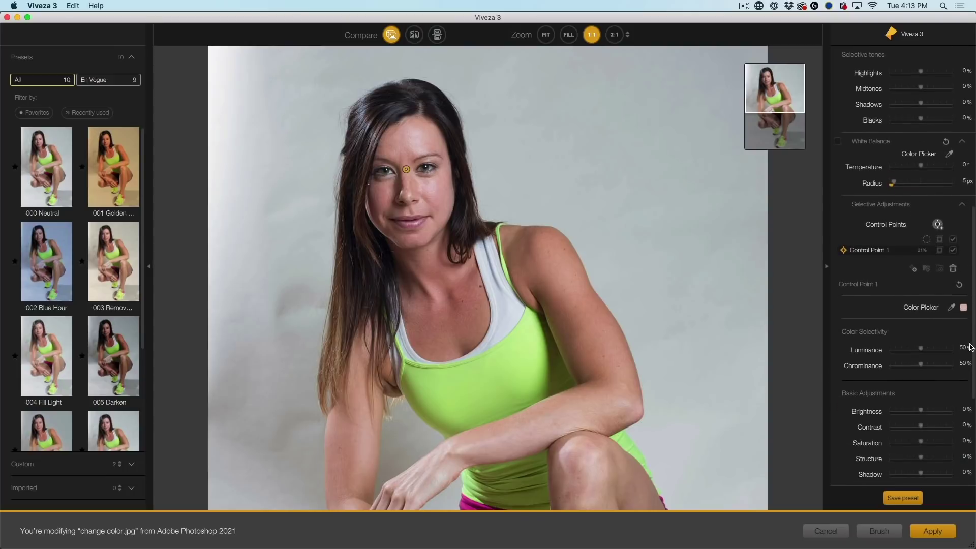
click(940, 250)
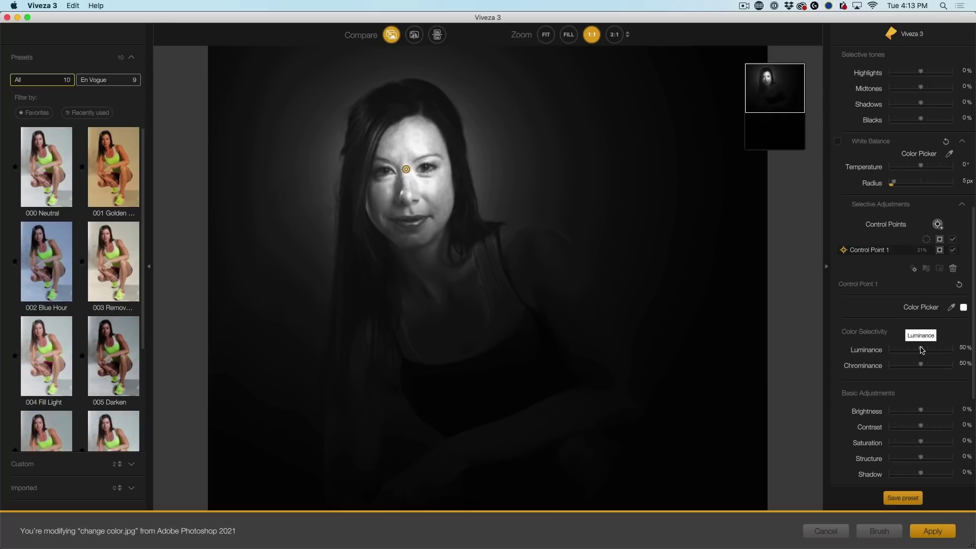
drag(921, 350, 917, 351)
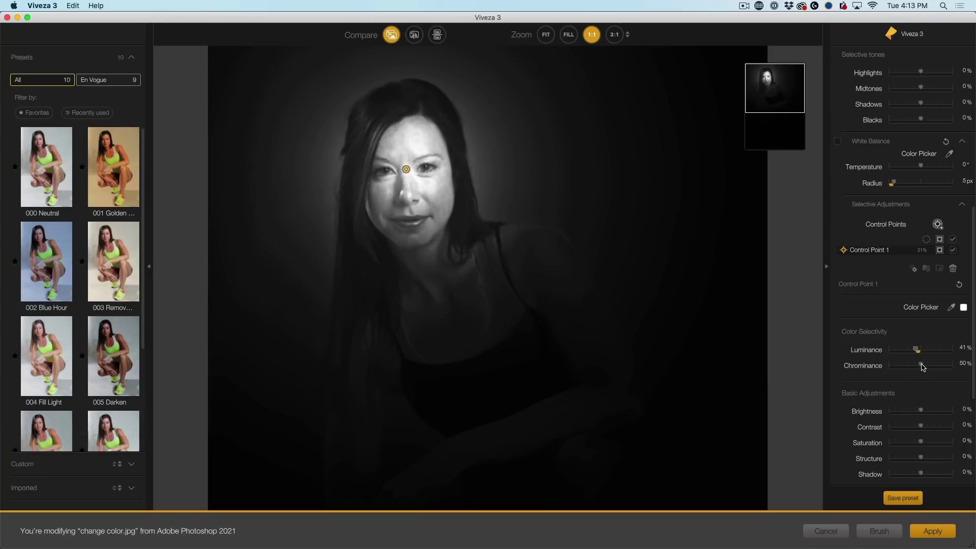
drag(921, 367, 926, 366)
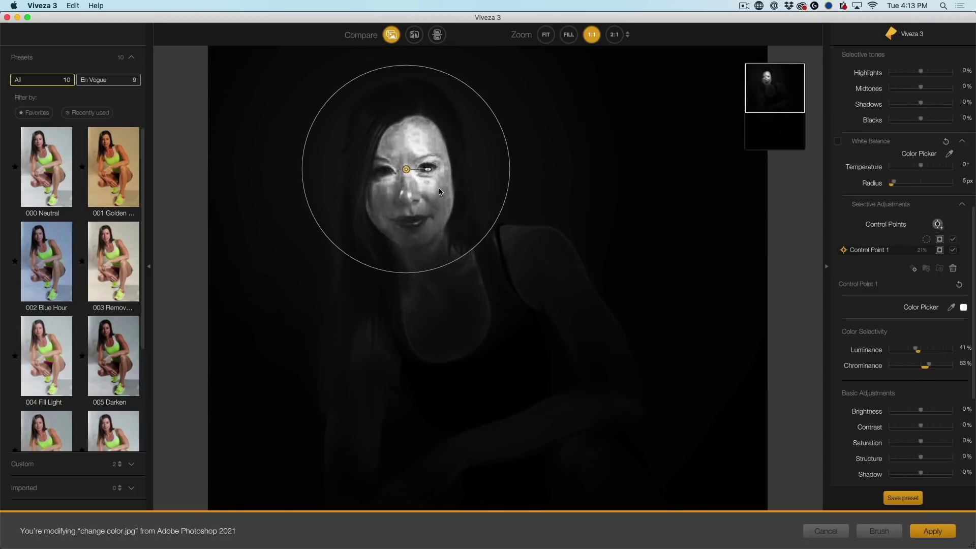
mouse_move(917, 351)
mouse_down()
mouse_move(893, 351)
mouse_move(923, 366)
mouse_up()
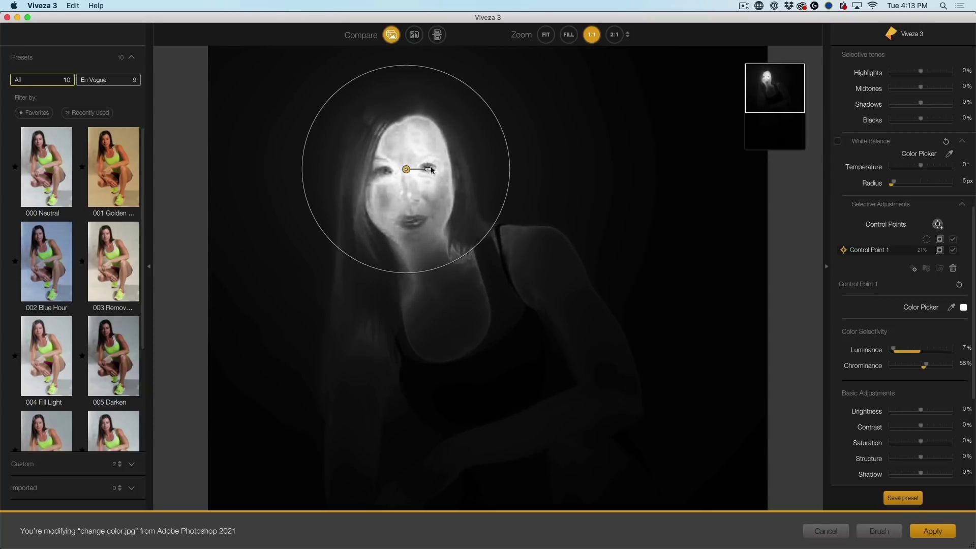
- Move the face control point to the nose at 17% size, and set its Structure to -42% with the mask hidden
drag(430, 171, 410, 200)
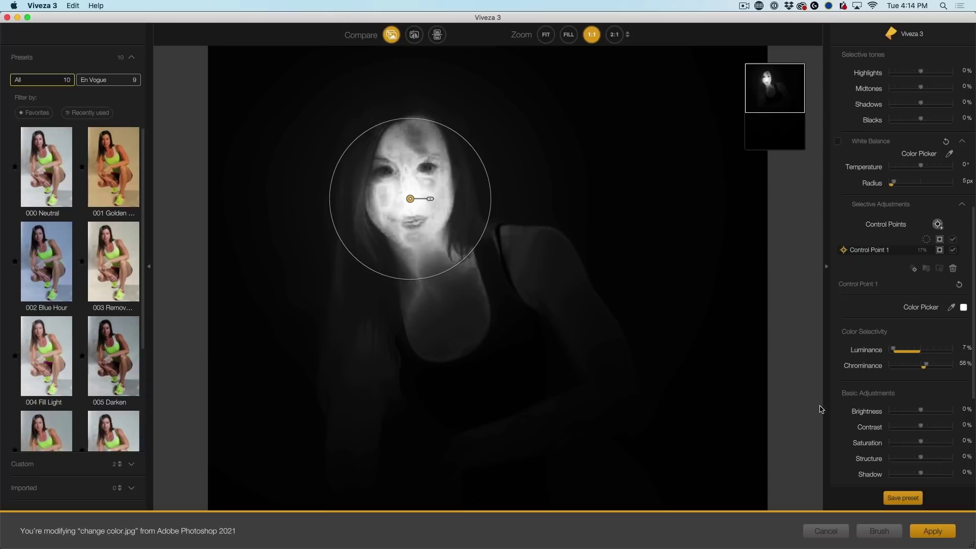
click(939, 250)
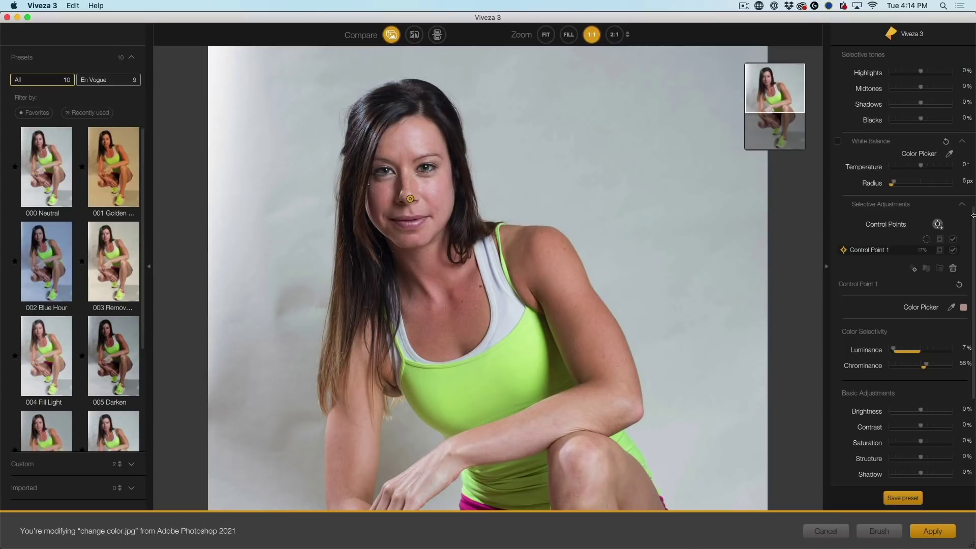
scroll(917, 305, down, 5)
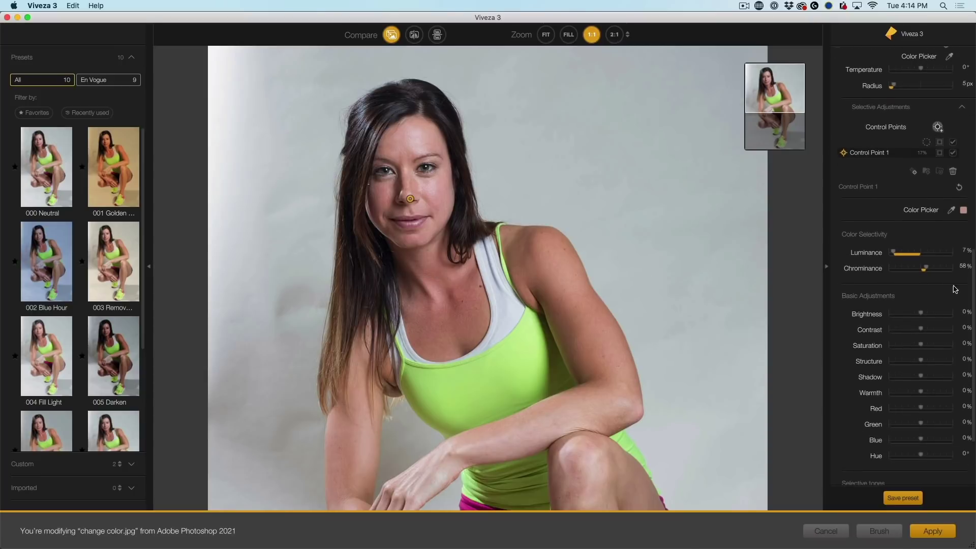
mouse_move(921, 362)
mouse_down()
mouse_move(895, 362)
mouse_move(910, 362)
mouse_up()
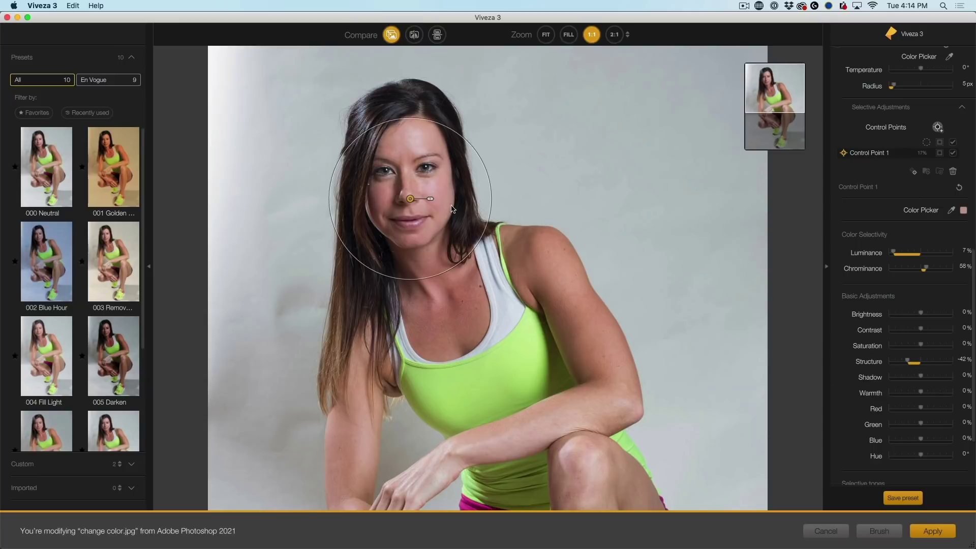
- Compare the face's skin softening before and after in the single-image, split and stacked comparison views
click(393, 36)
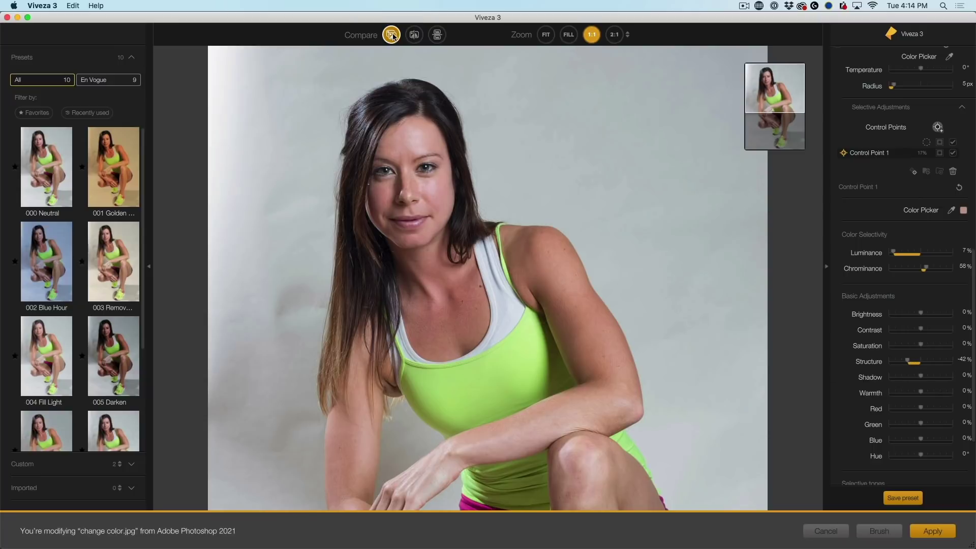
click(392, 36)
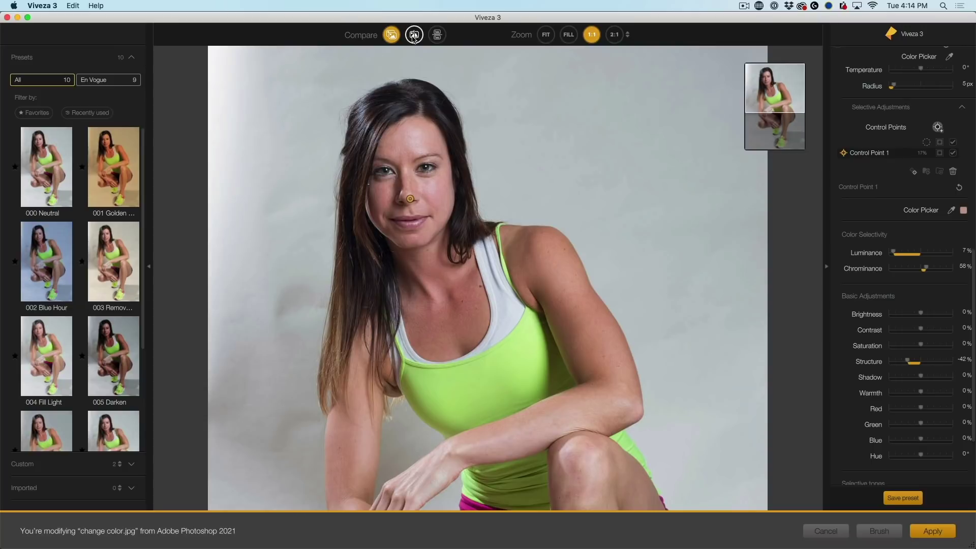
click(414, 35)
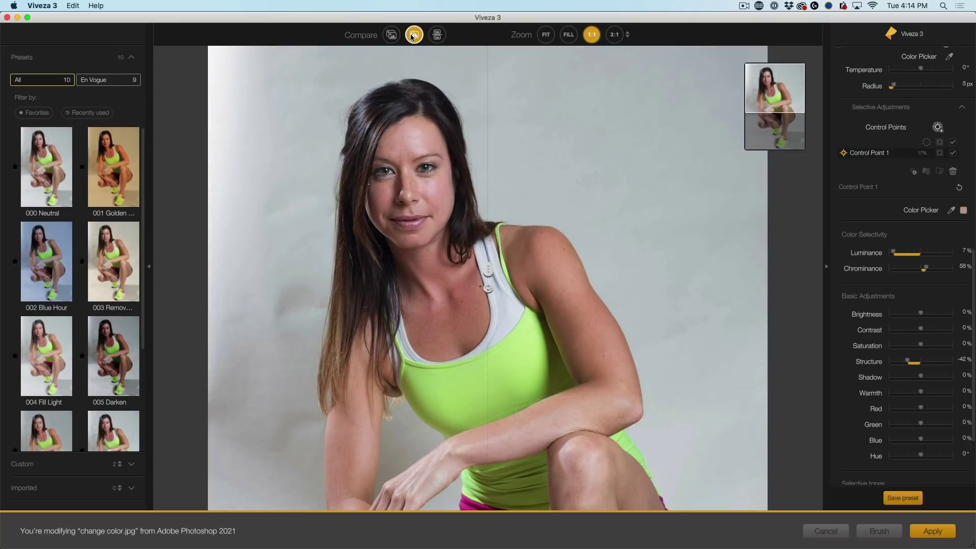
drag(489, 266, 404, 263)
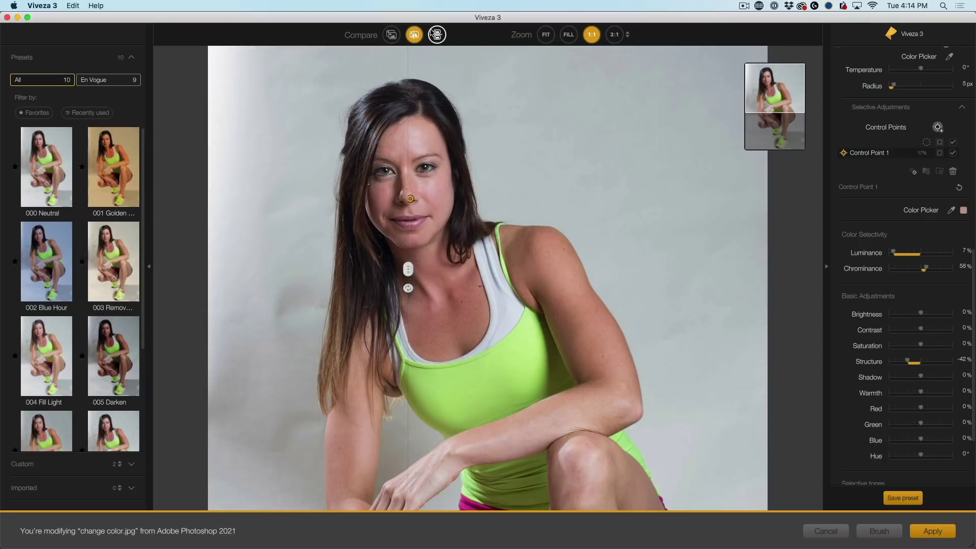
click(438, 35)
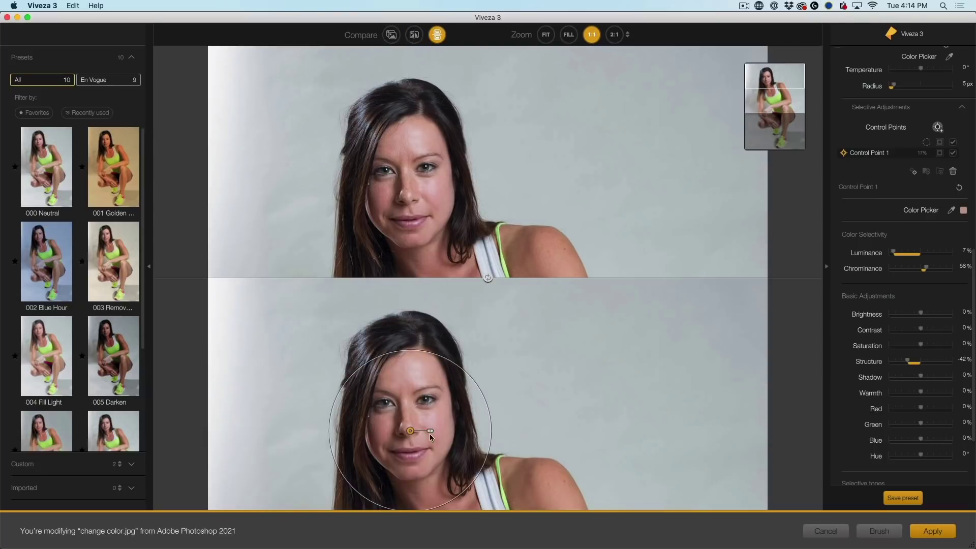
click(414, 35)
drag(488, 265, 403, 272)
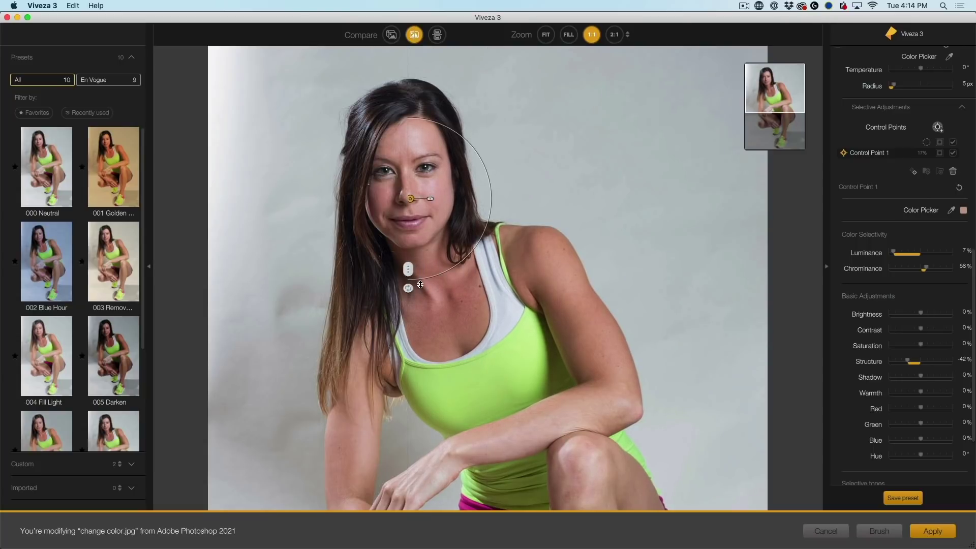
drag(420, 285, 644, 274)
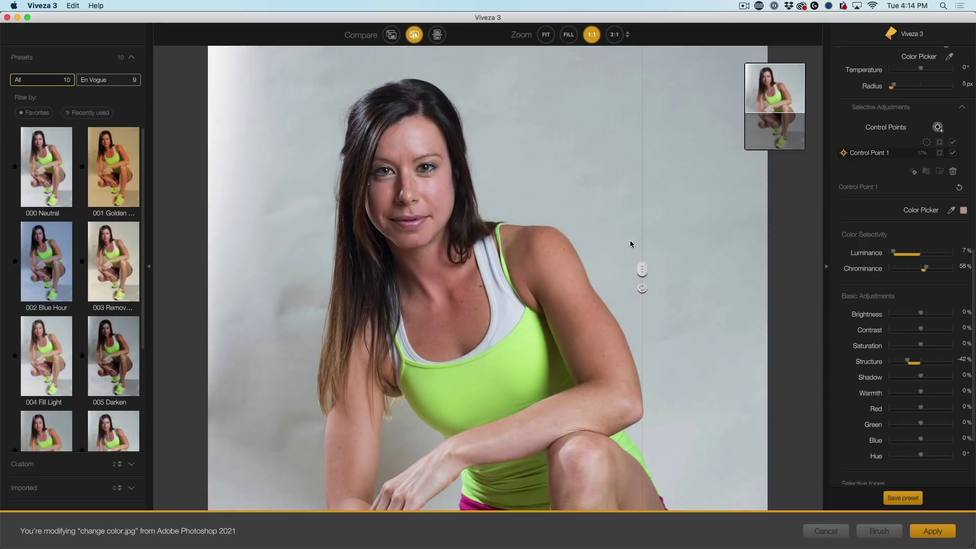
click(391, 35)
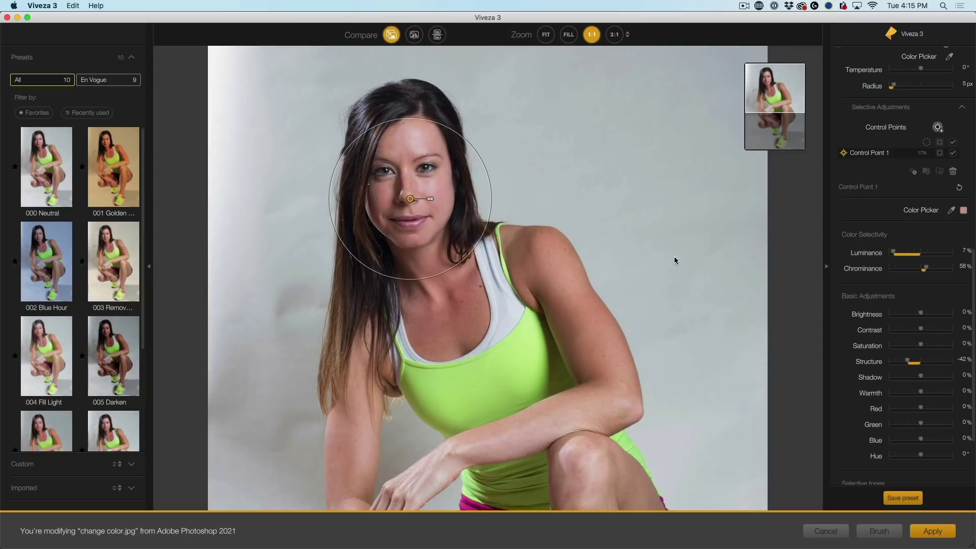
- Add a second control point on the green tank top and enlarge it to about 23% with its mask displayed
click(938, 127)
click(494, 381)
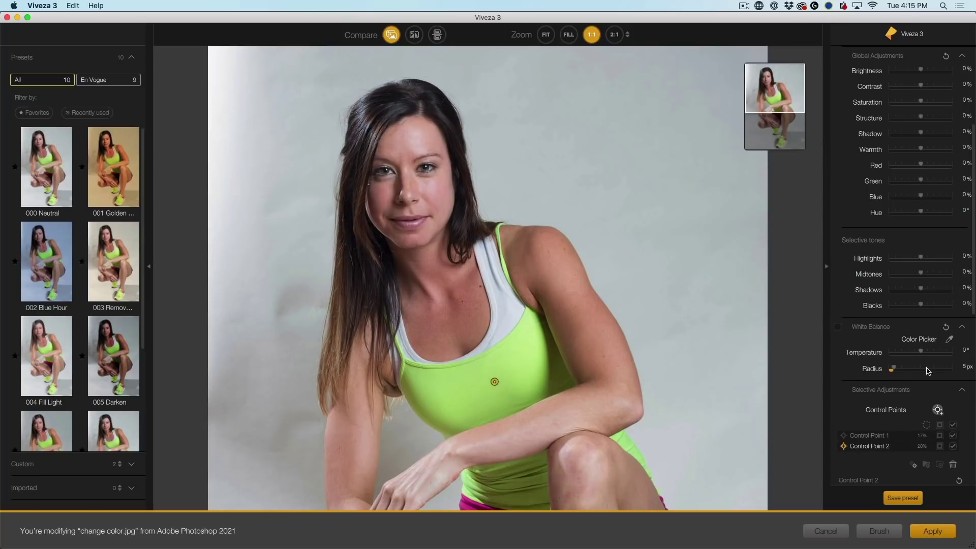
click(939, 447)
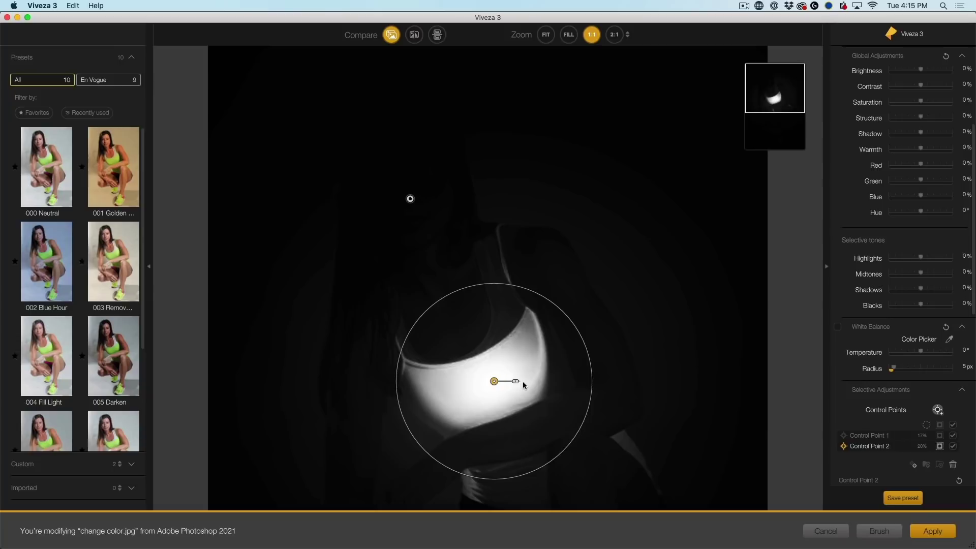
drag(517, 380, 519, 379)
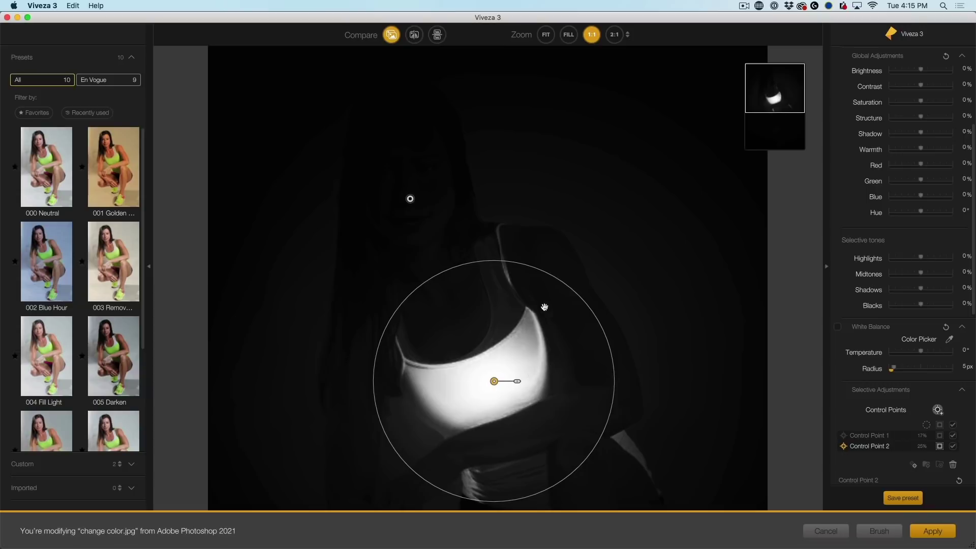
drag(537, 279, 511, 139)
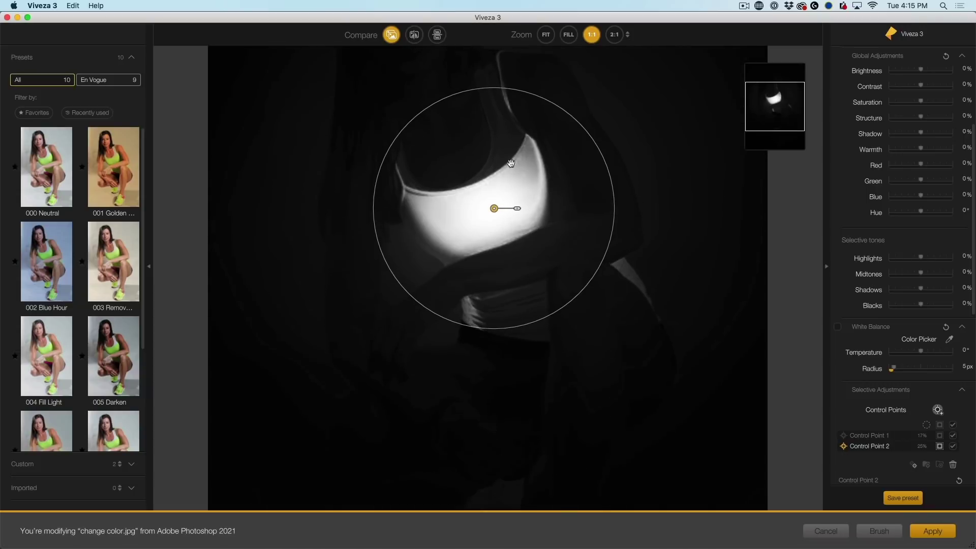
- Fine-tune the tank top control point's position, set its color selectivity to 21% Luminance and 40% Chrominance, and hide its mask
drag(493, 209, 493, 211)
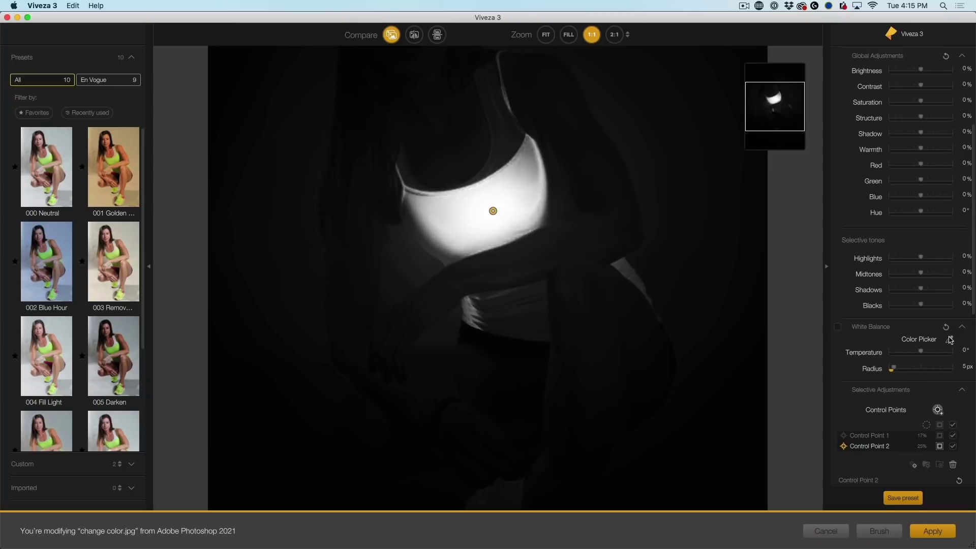
drag(973, 292, 965, 401)
mouse_move(923, 305)
mouse_down()
mouse_move(898, 308)
mouse_move(914, 320)
mouse_up()
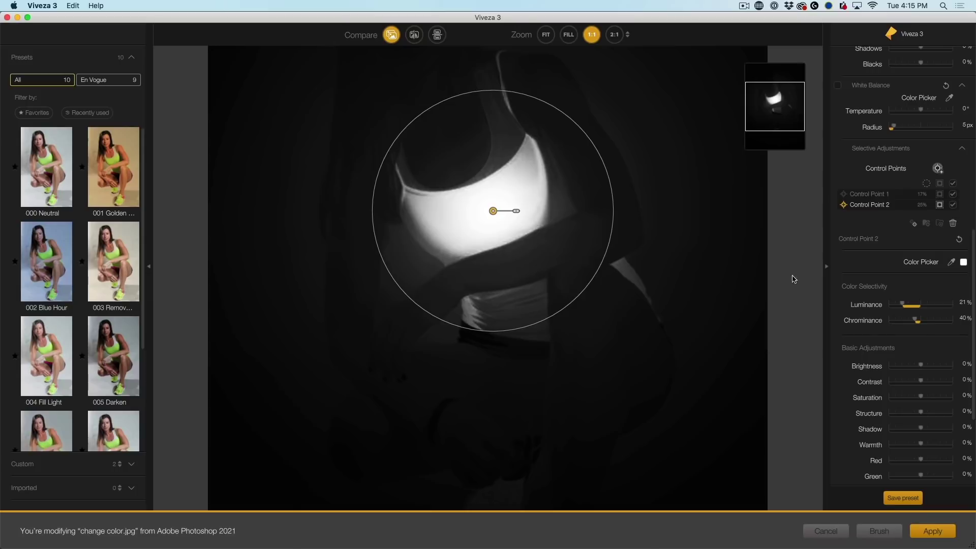
click(940, 205)
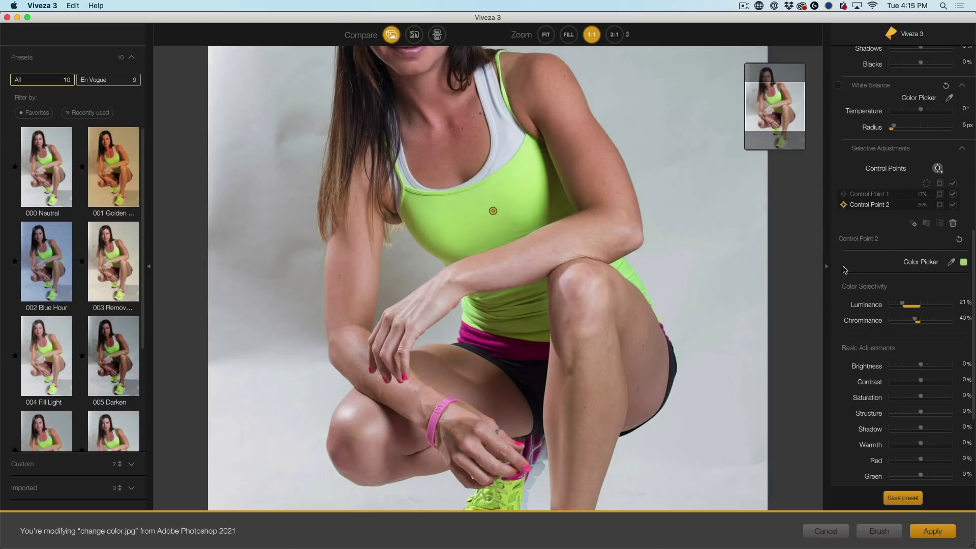
- Sample the green sneaker's color for the tank top control point, and set its Brightness to -10% and Warmth to 99%
click(953, 262)
click(511, 488)
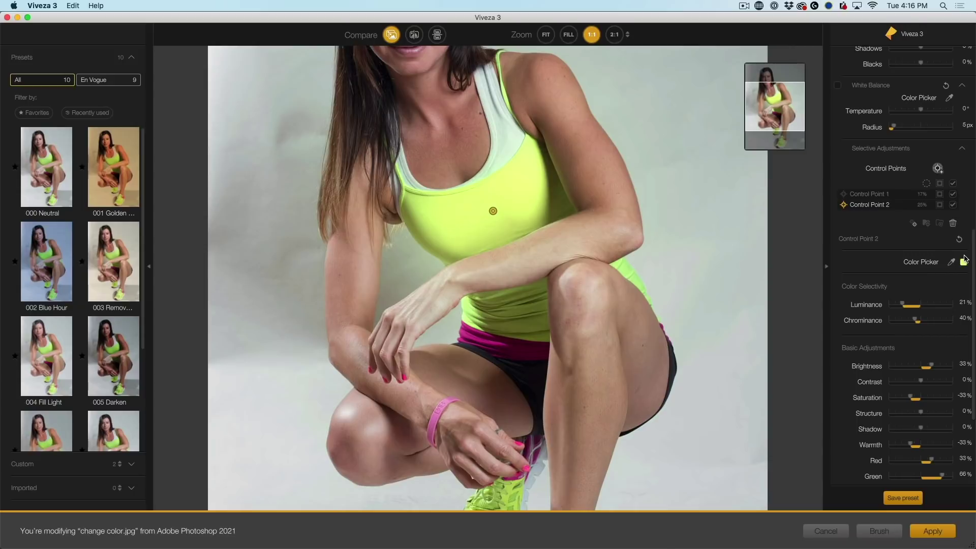
drag(973, 261, 972, 301)
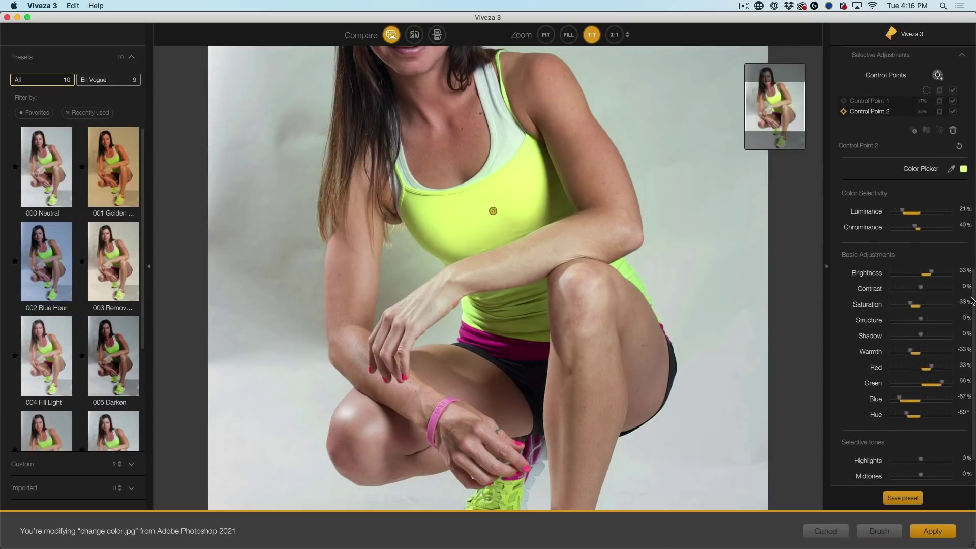
drag(931, 275, 918, 277)
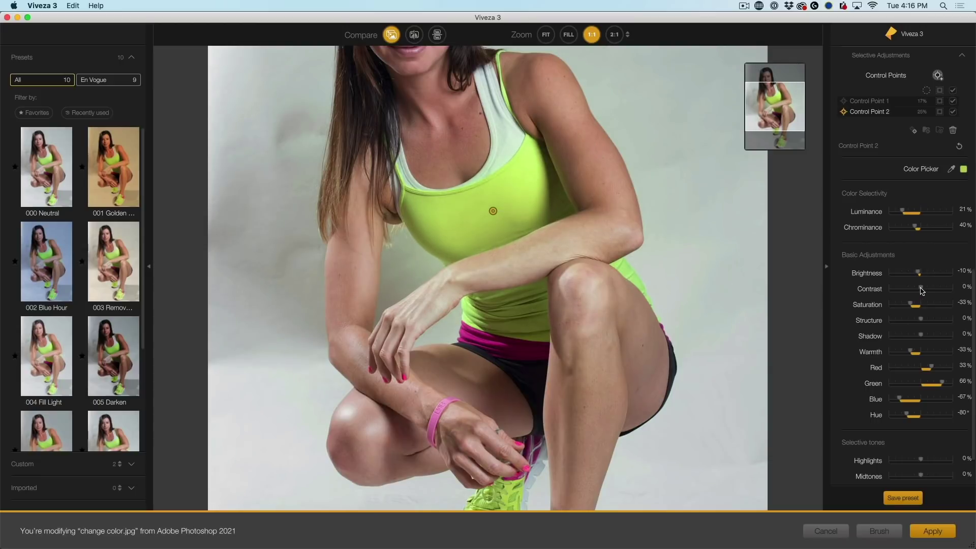
mouse_move(921, 290)
mouse_down()
mouse_move(871, 294)
mouse_move(922, 297)
mouse_up()
drag(913, 353, 948, 352)
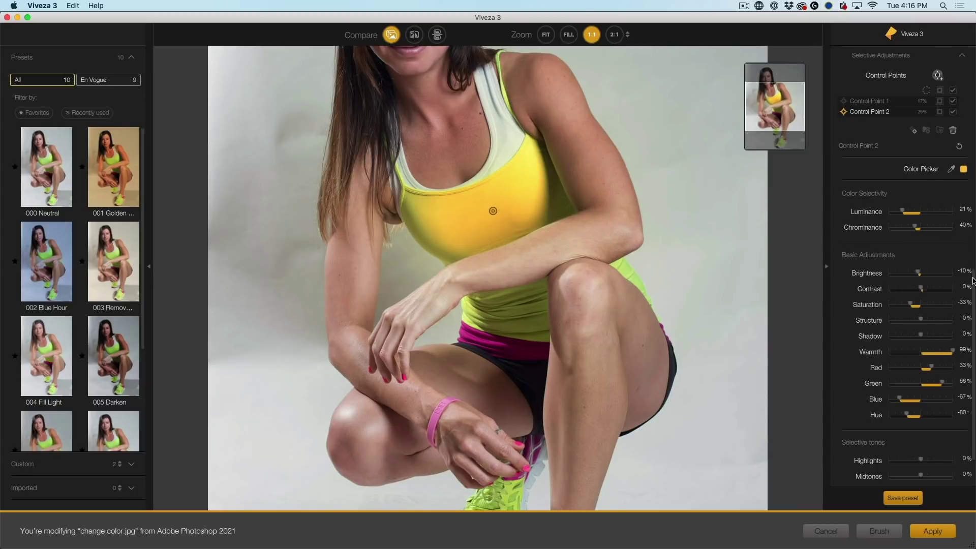
- Duplicate the yellow control point onto the top's waist at about 18% size and onto the fabric behind the raised knee
scroll(973, 280, up, 5)
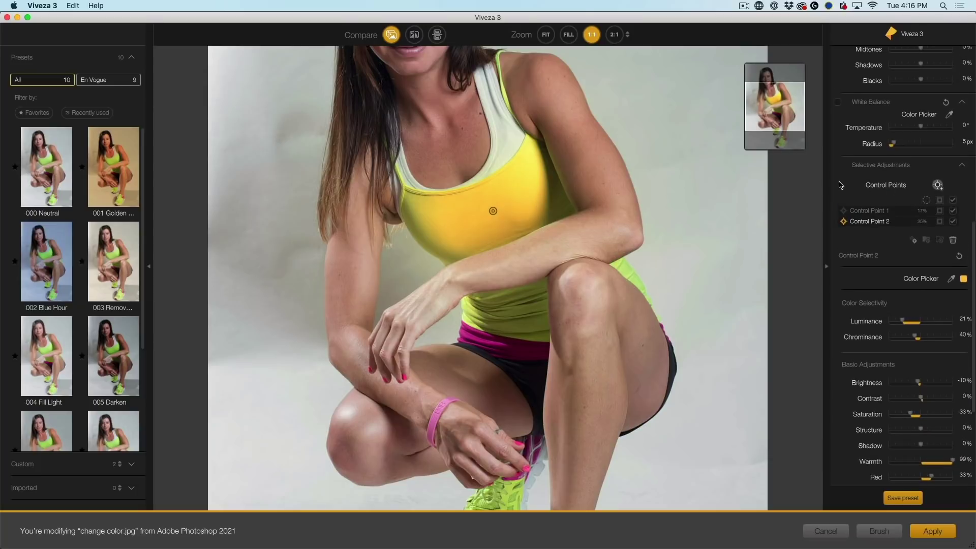
mouse_move(492, 212)
drag(493, 212, 518, 322)
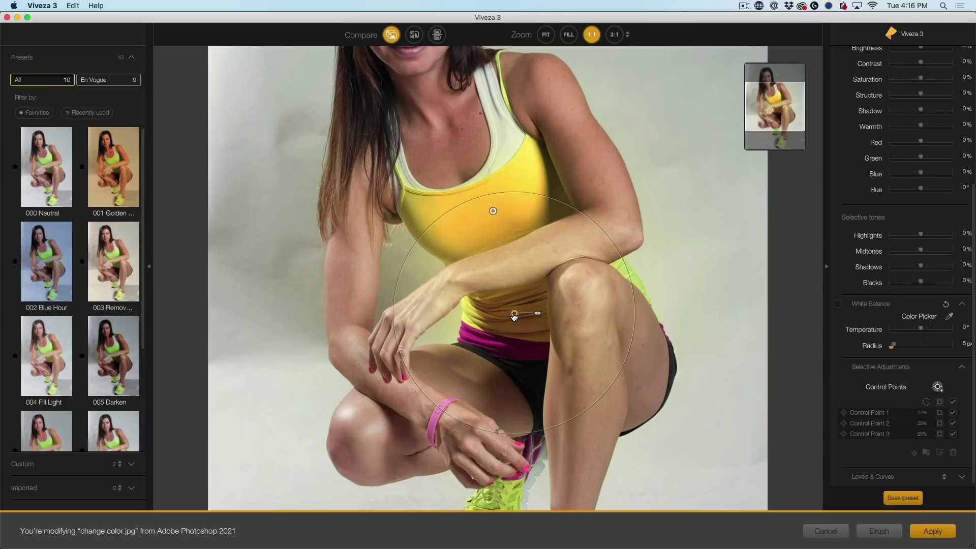
drag(539, 316, 516, 318)
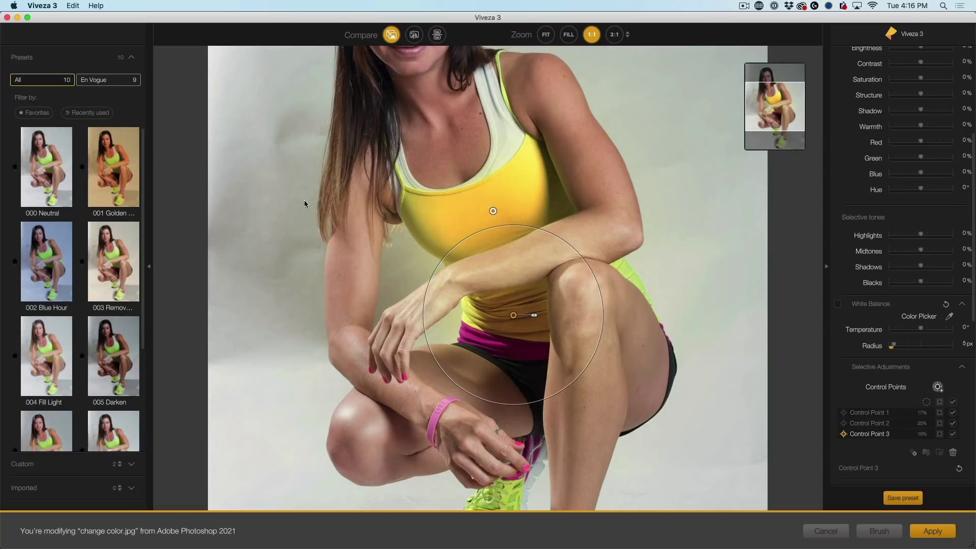
click(625, 272)
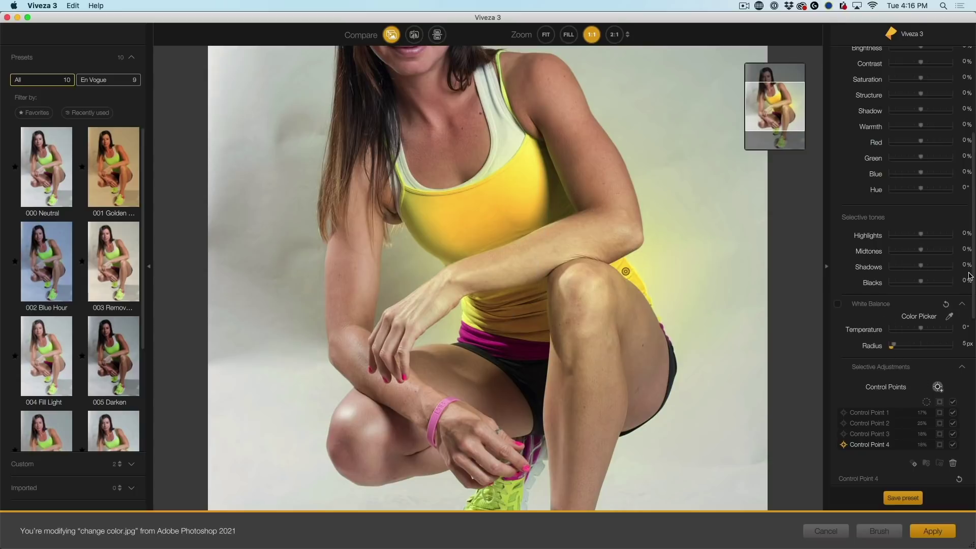
- Adjust the Chrominance selectivity of the control point on the top's waist
scroll(973, 278, down, 5)
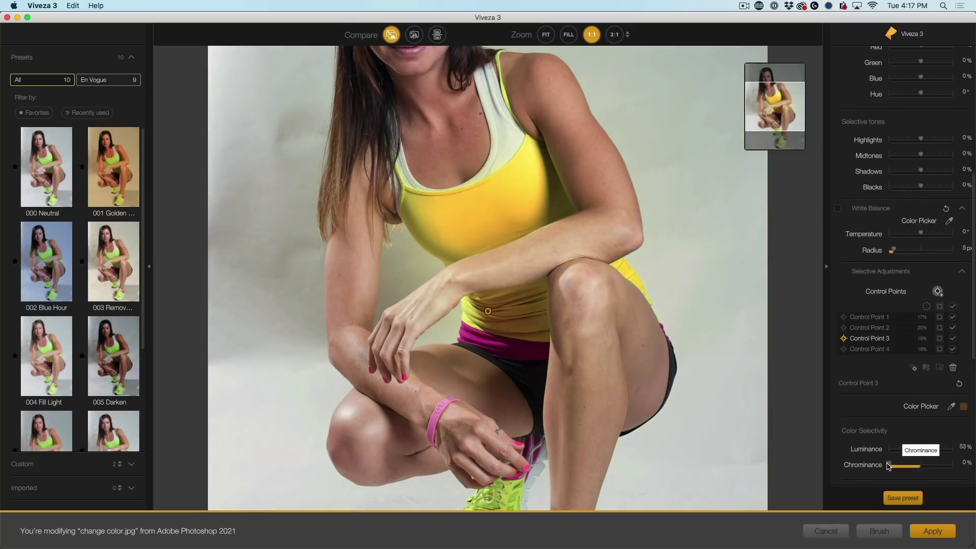
drag(888, 465, 902, 464)
- Group the three tank top control points, Control Point 2, 3 and 4, leaving out the face point
key(super+0)
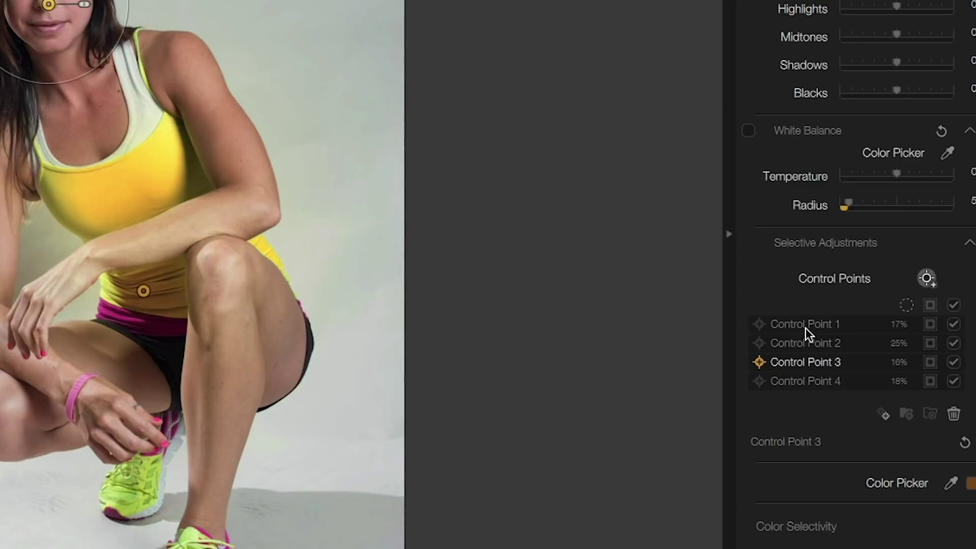
click(876, 328)
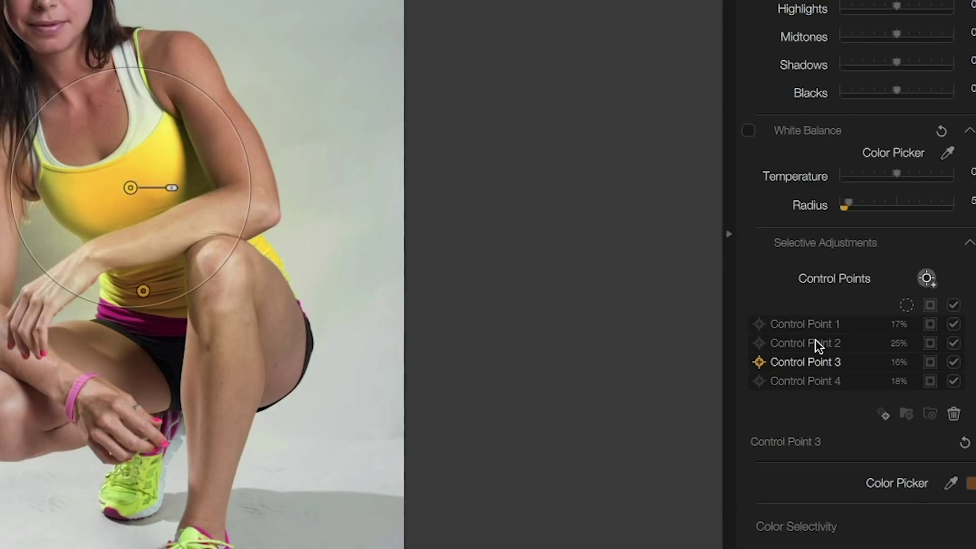
shift+click(821, 370)
shift+click(813, 384)
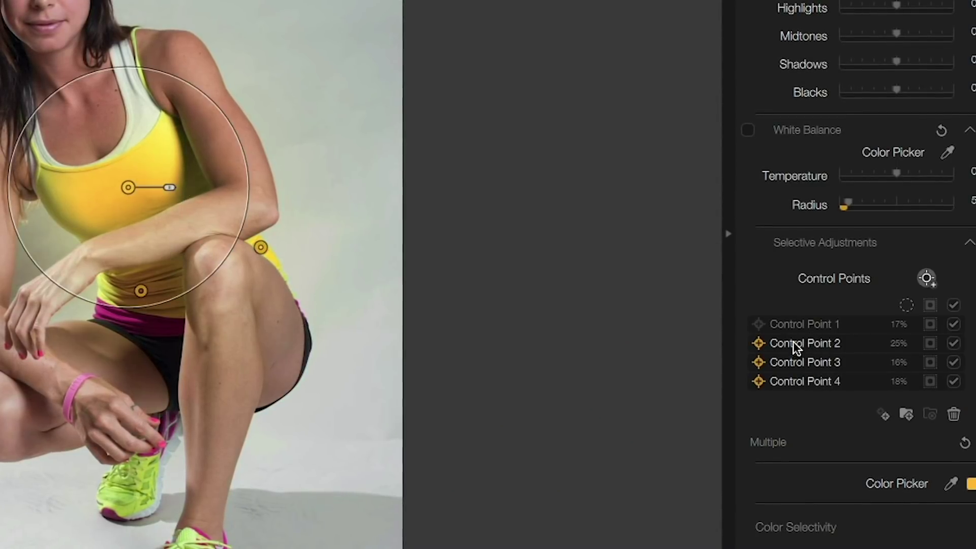
click(907, 414)
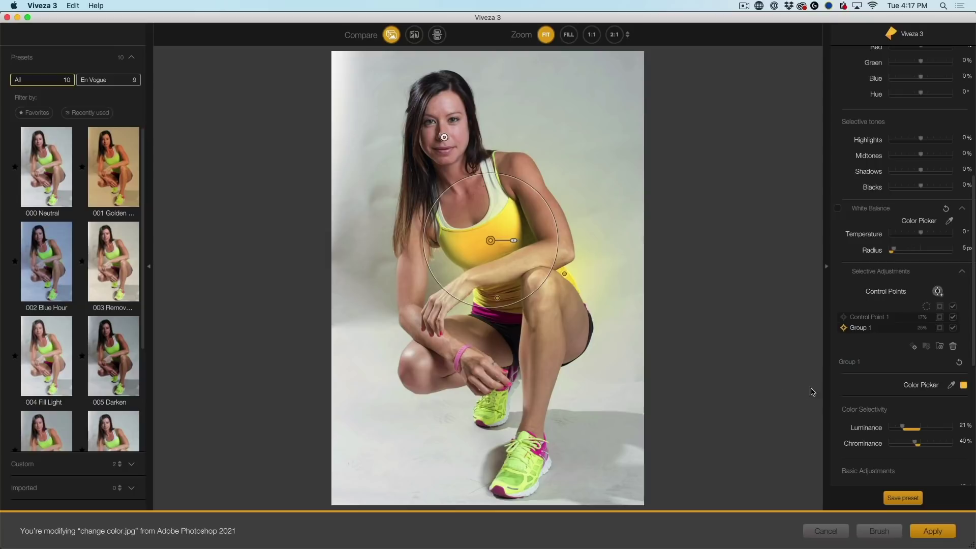
- Recolor the tank top blue with Chrominance 54%, Brightness 15%, Warmth -32%, Green 64% and Blue 100%, and adjust its selective tones
scroll(903, 427, down, 5)
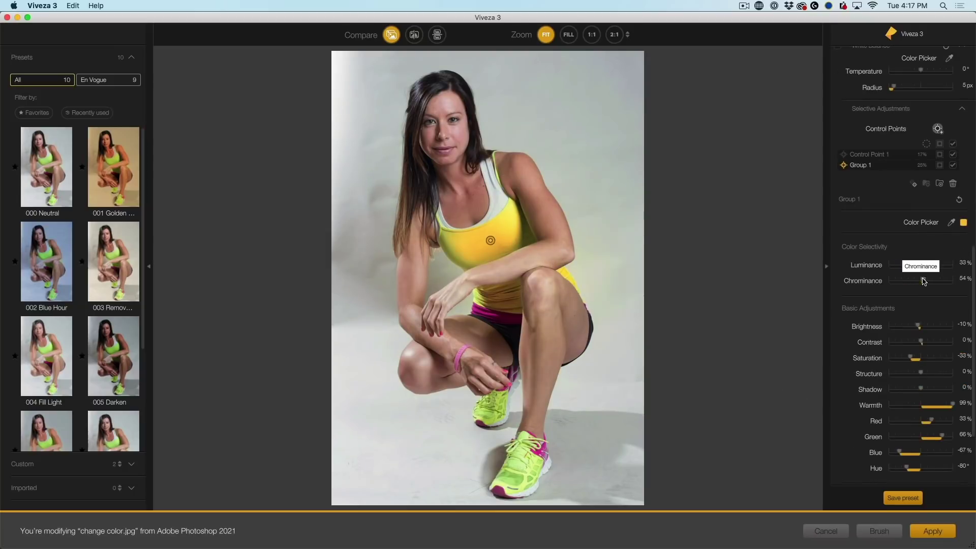
drag(918, 326, 925, 326)
drag(953, 405, 910, 421)
drag(942, 436, 942, 436)
drag(899, 452, 953, 453)
scroll(960, 253, down, 3)
mouse_move(920, 408)
mouse_down()
mouse_move(909, 407)
mouse_move(925, 423)
mouse_up()
drag(920, 438, 906, 445)
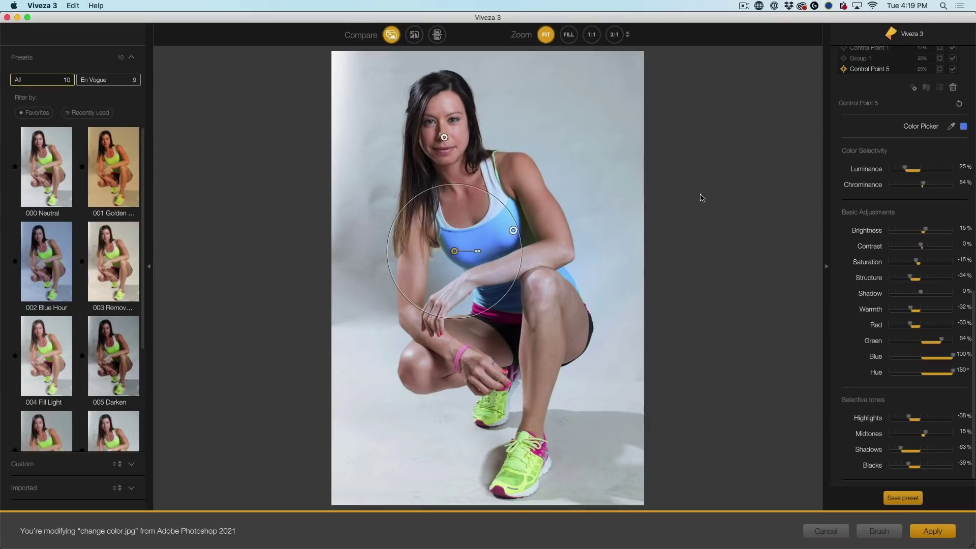
- Save the current adjustments with their control points as a custom preset named "color top"
click(906, 499)
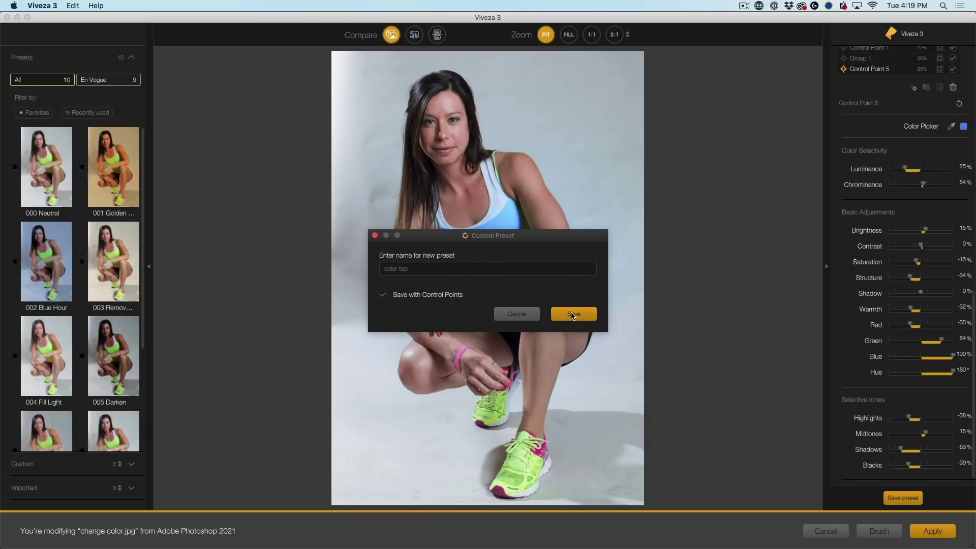
click(594, 315)
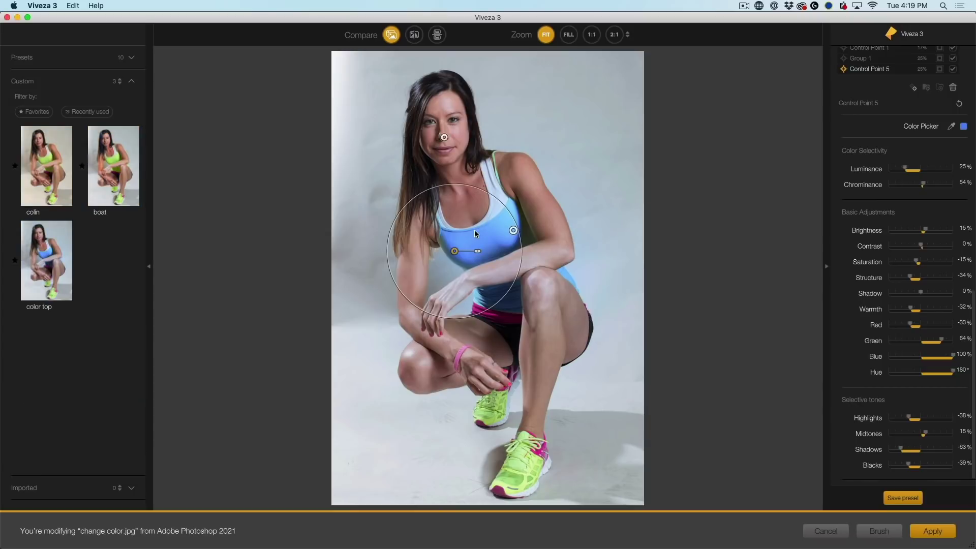
mouse_move(43, 249)
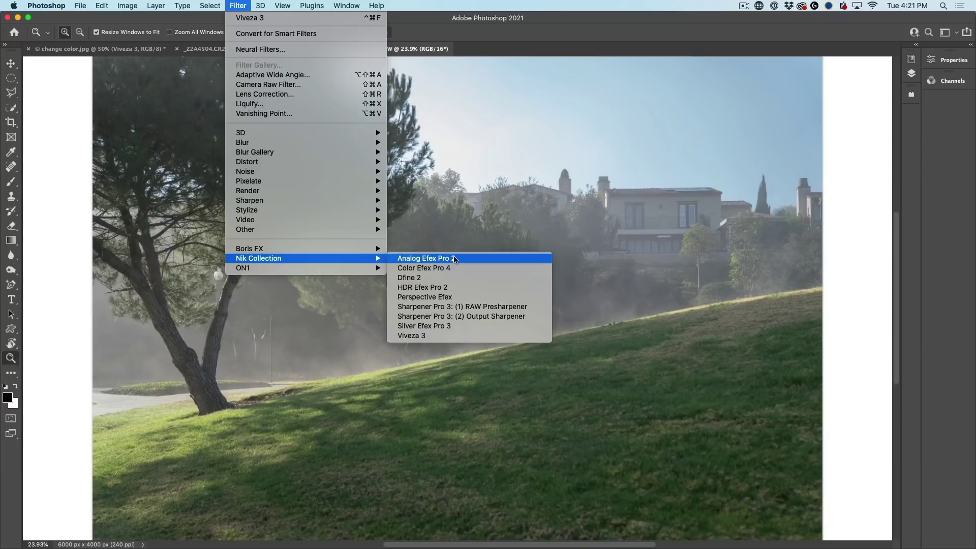
- Open the misty hillside photo from Photoshop in Silver Efex Pro 3 and bring its ClearView settings into view
click(465, 326)
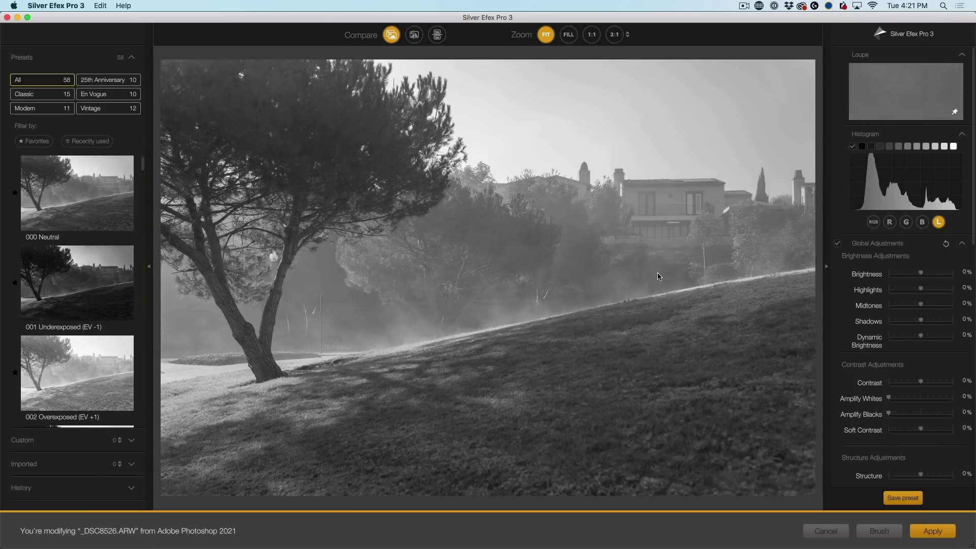
scroll(973, 173, down, 1)
drag(970, 175, 973, 378)
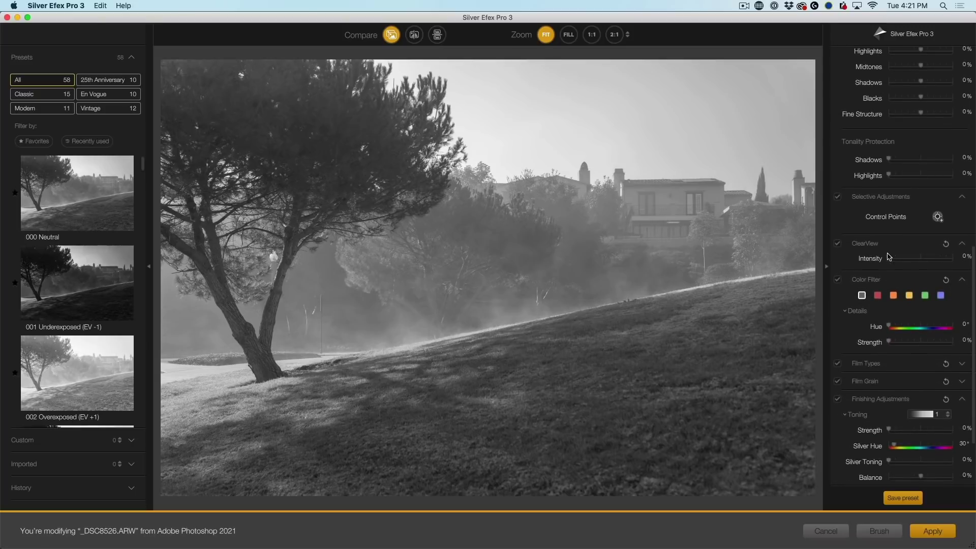
- Set ClearView Intensity to 100% and toning Strength to 14%, and apply the black-and-white conversion
drag(890, 259, 961, 263)
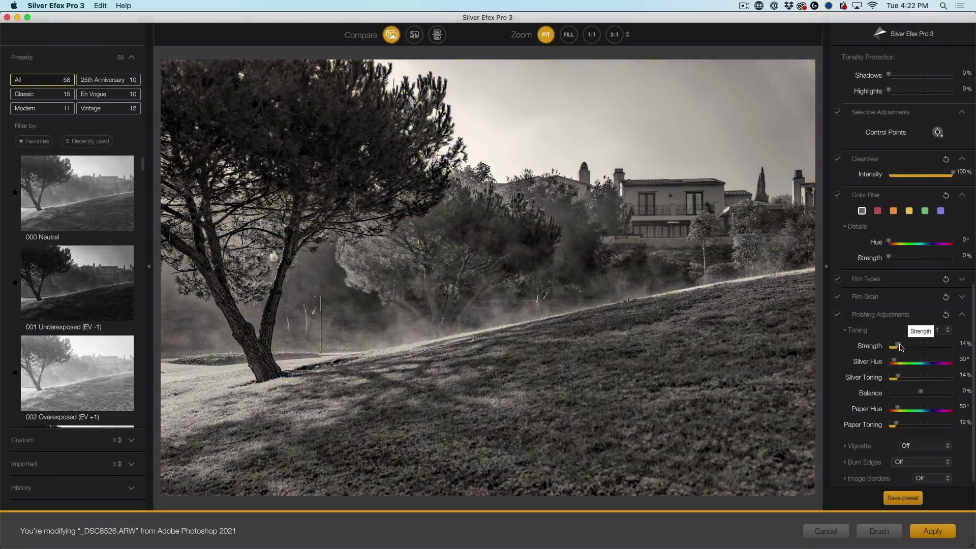
mouse_move(910, 346)
mouse_down()
mouse_move(928, 366)
mouse_move(902, 346)
mouse_up()
click(932, 531)
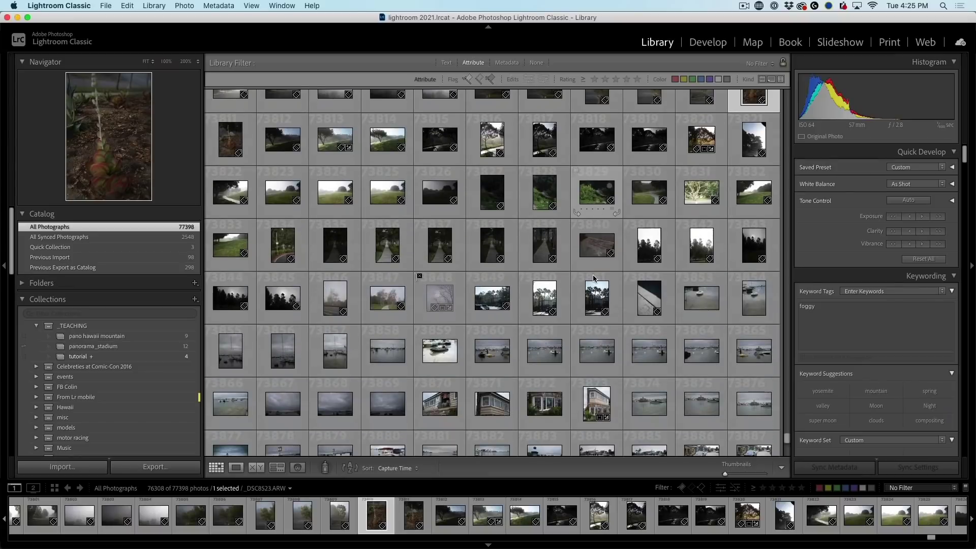
- Find the photo of the moored boat with the red canopy in the Lightroom Classic library and open it full size
scroll(595, 278, down, 1)
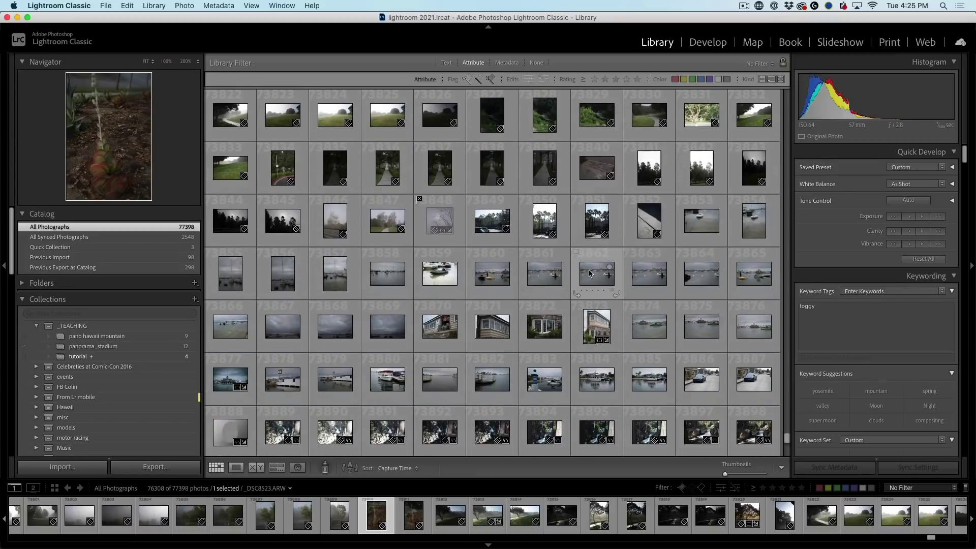
scroll(619, 248, down, 1)
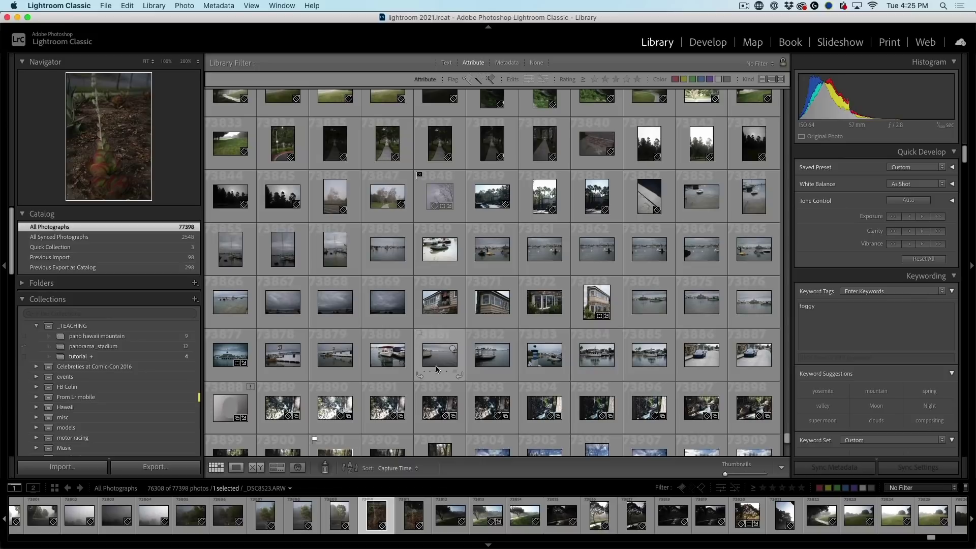
double_click(388, 360)
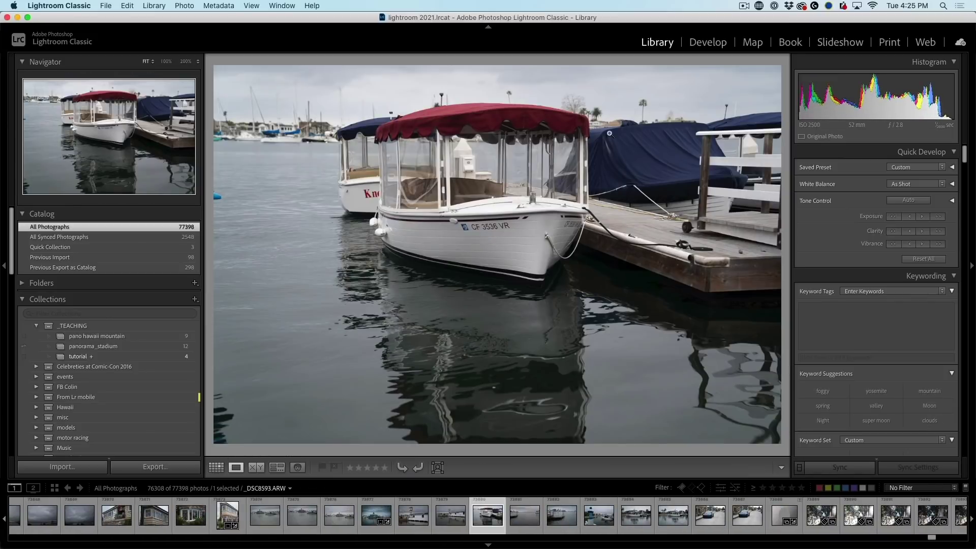
- Send the boat photo to Color Efex Pro 4 as a copy with Lightroom adjustments
right_click(693, 134)
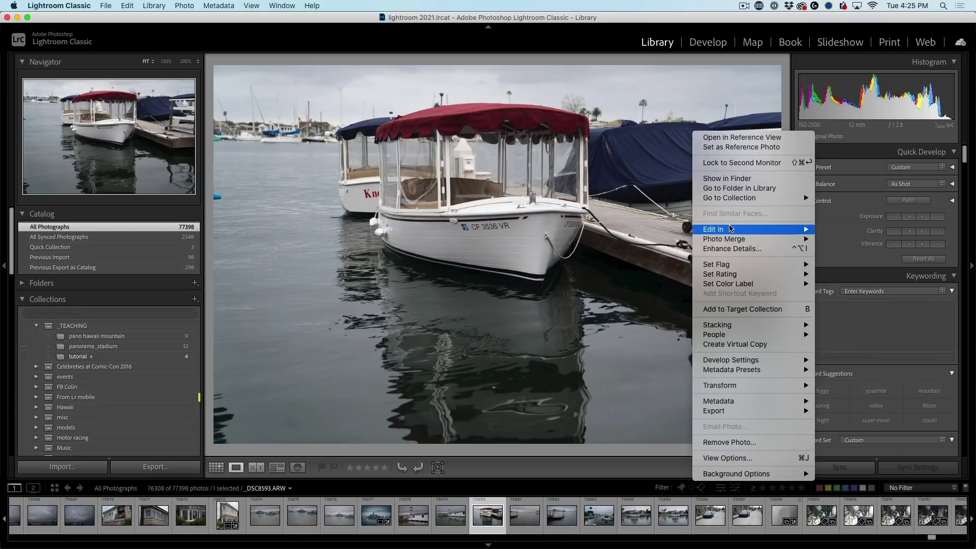
mouse_move(795, 235)
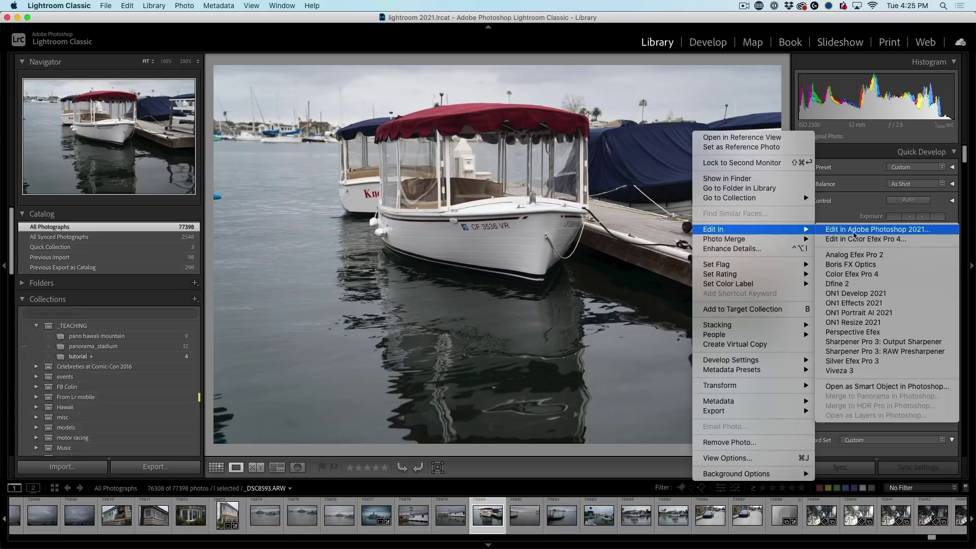
click(879, 275)
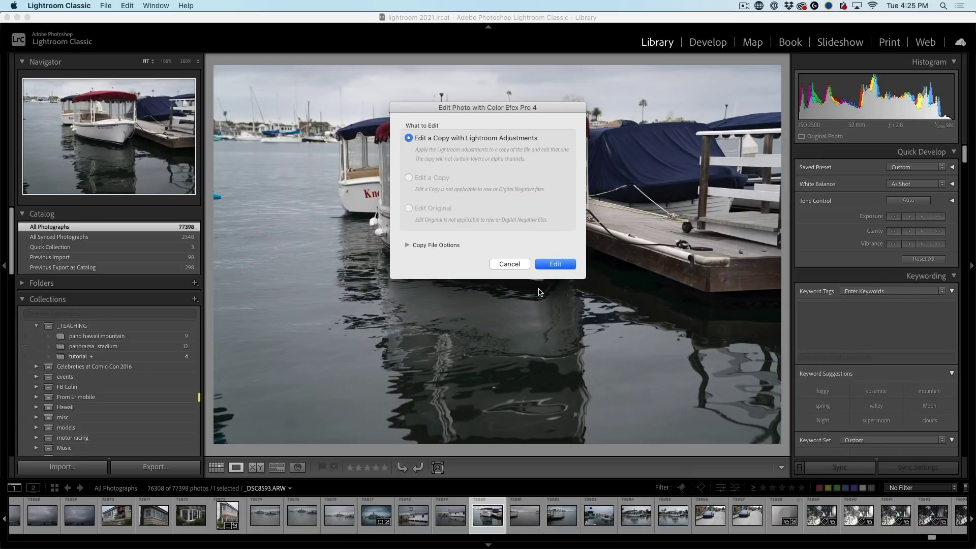
click(555, 264)
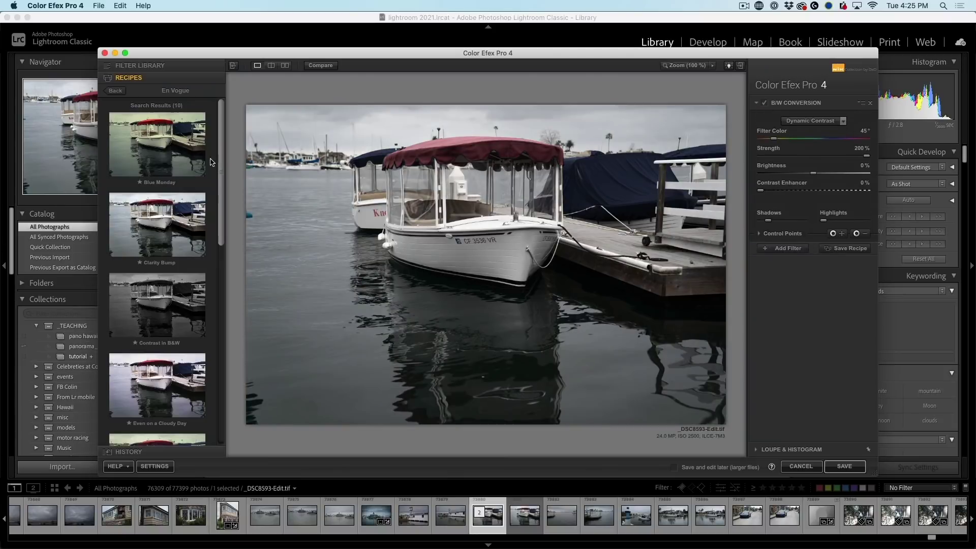
- Browse the En Vogue recipes and apply Foliage Bump to the boat photo
drag(221, 159, 216, 326)
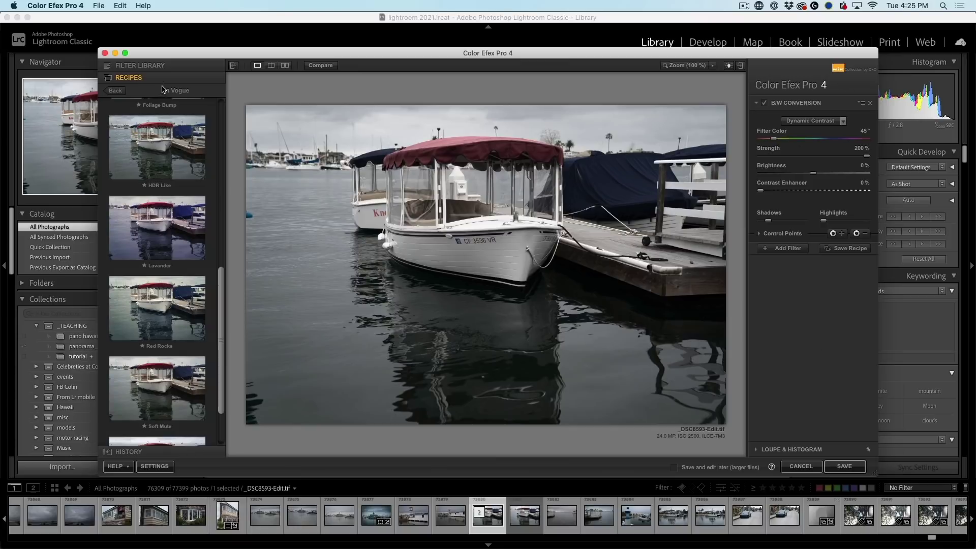
scroll(183, 358, down, 3)
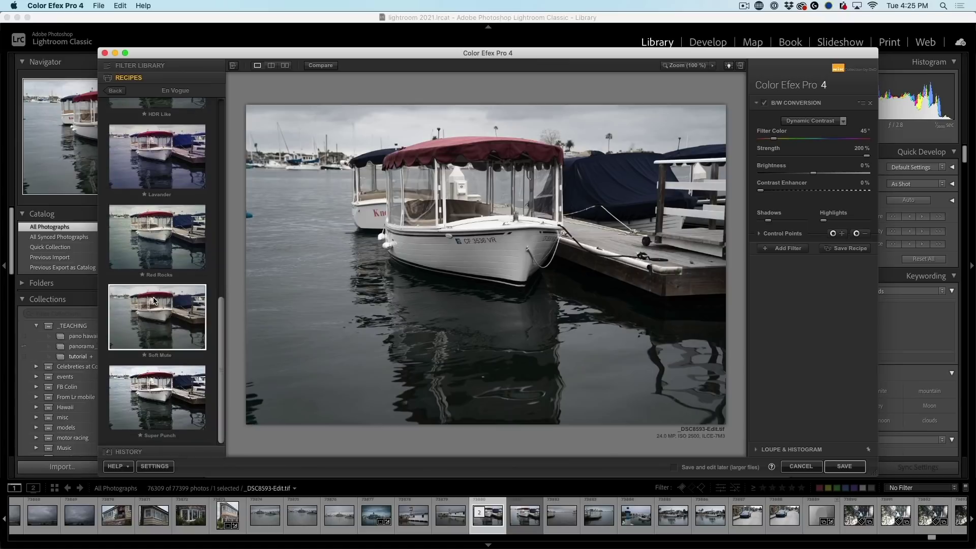
scroll(160, 176, up, 6)
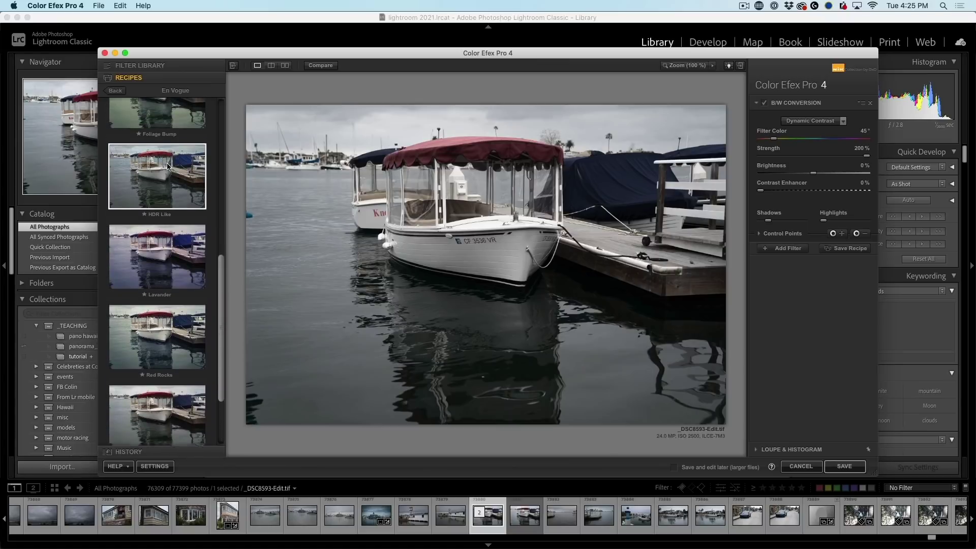
click(170, 149)
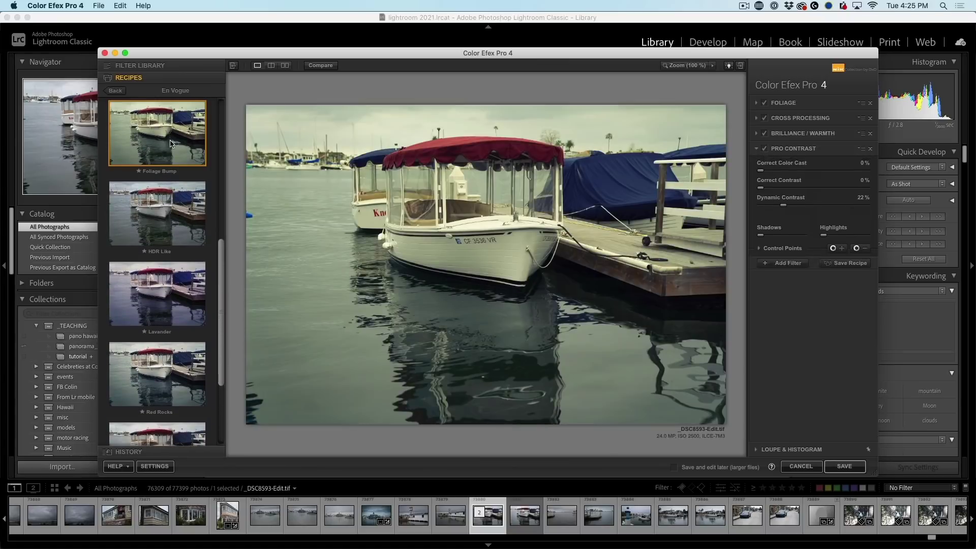
- Leave the recipes for the filter library and replace the Pro Contrast filter with Glamour Glow
click(117, 90)
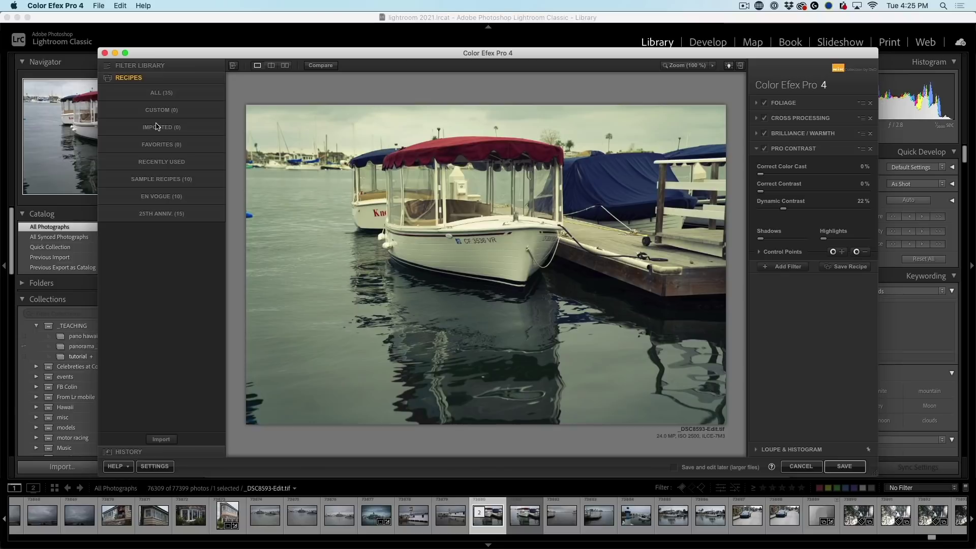
click(125, 67)
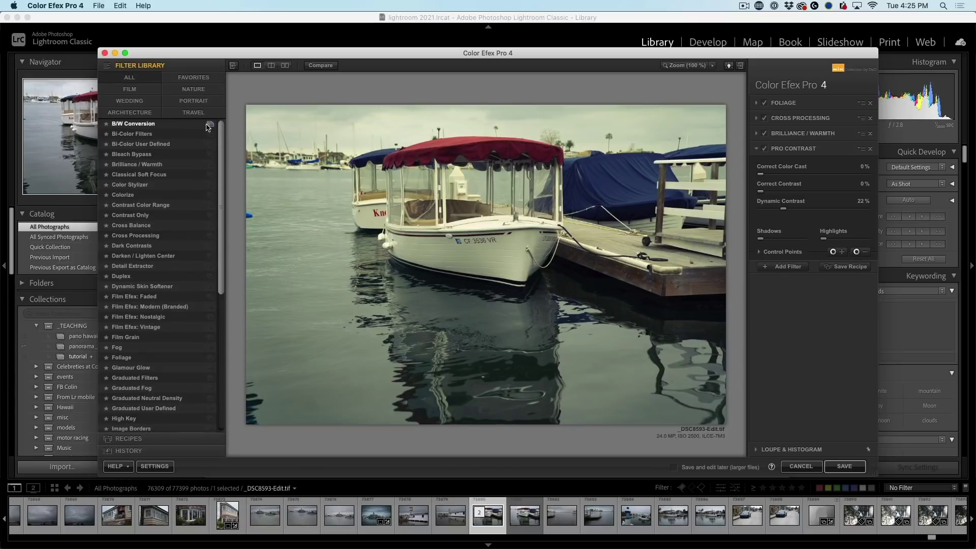
drag(222, 133, 230, 279)
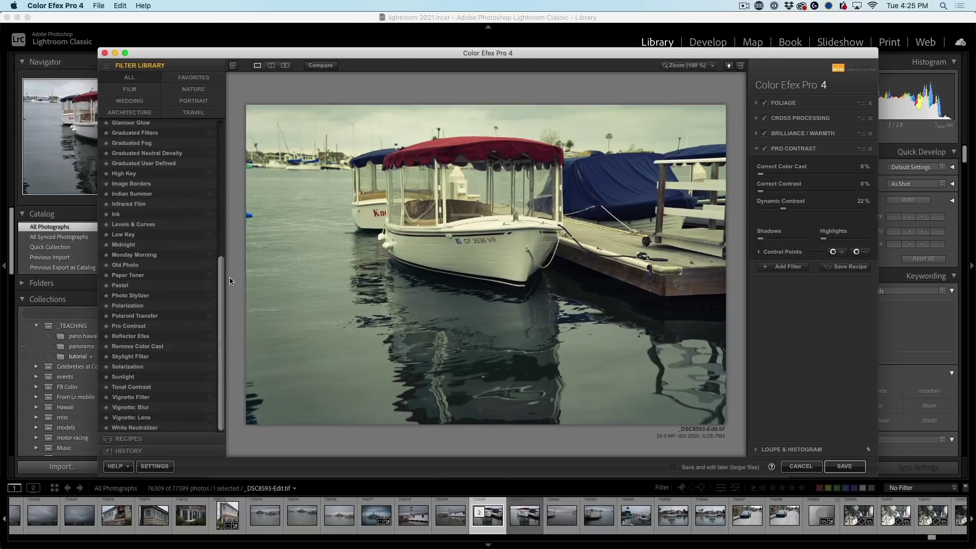
scroll(152, 318, up, 3)
click(133, 169)
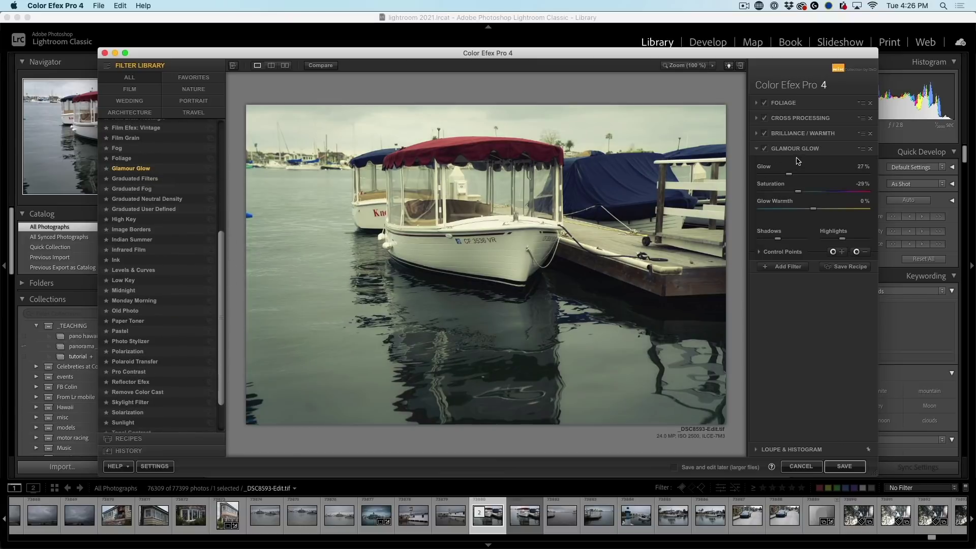
- Set Glamour Glow's Glow to 46%, Saturation to -34% and Glow Warmth to 52%, and save the edit back to Lightroom
mouse_move(788, 176)
mouse_down()
mouse_move(819, 179)
mouse_move(809, 176)
mouse_move(841, 209)
mouse_move(796, 190)
mouse_up()
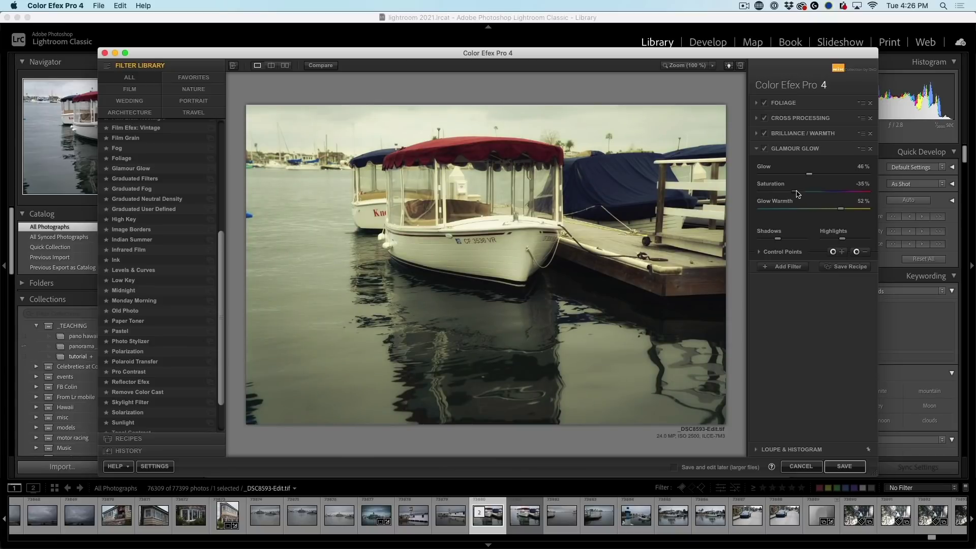
click(760, 253)
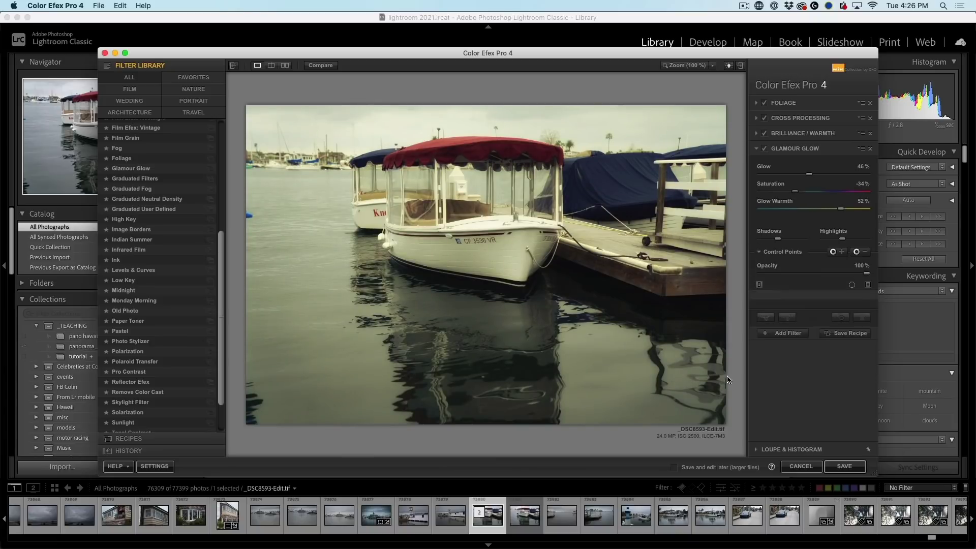
click(843, 252)
click(845, 466)
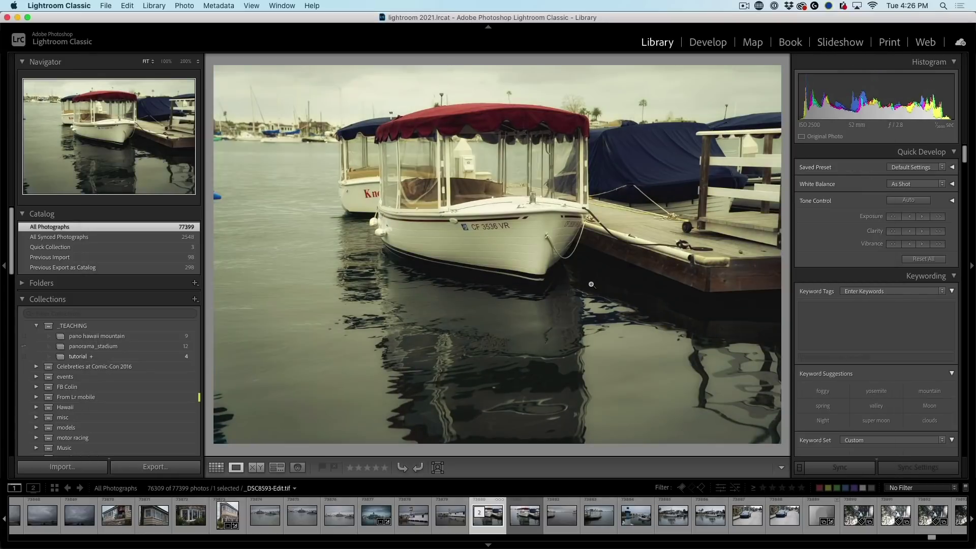
- Send the edited boat photo to Viveza 3 with the Edit Original option and dismiss the TIFF notice
right_click(437, 145)
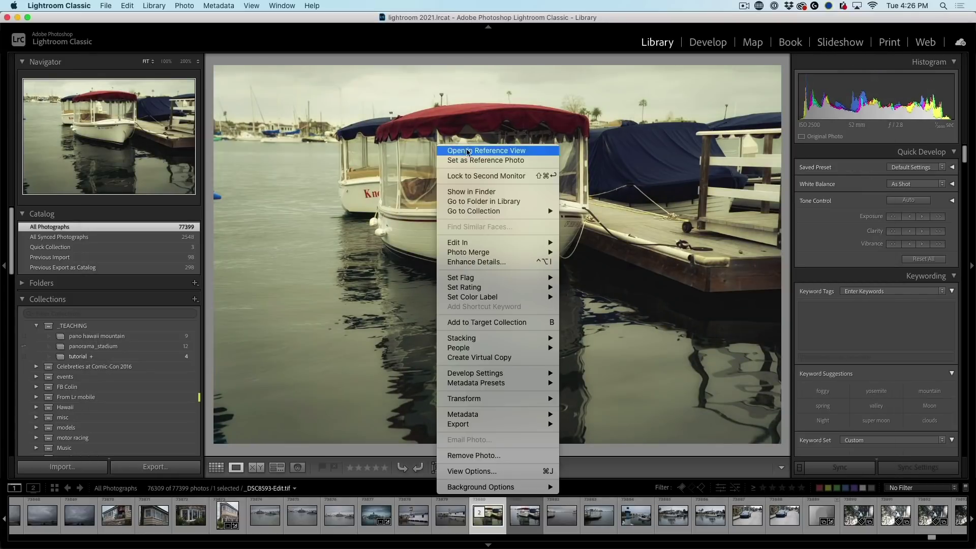
mouse_move(490, 243)
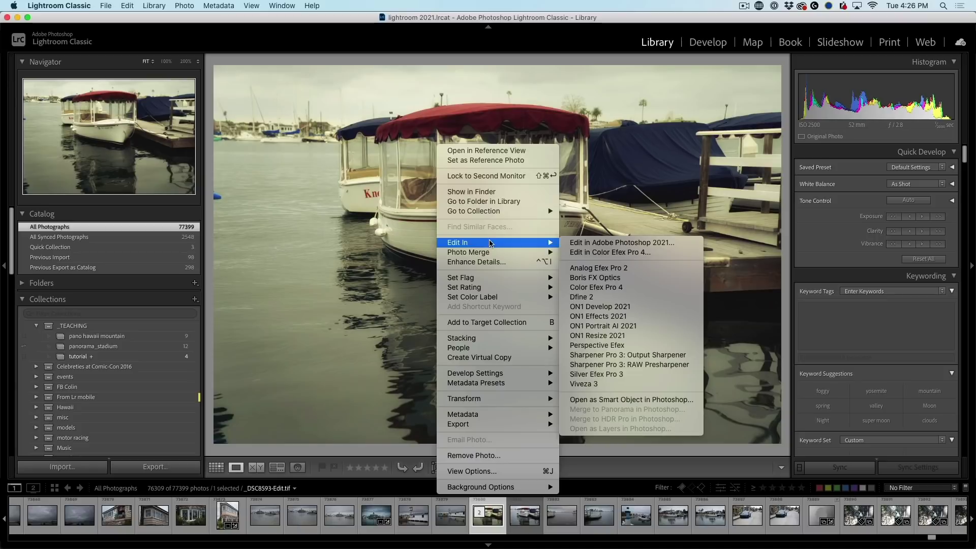
click(634, 384)
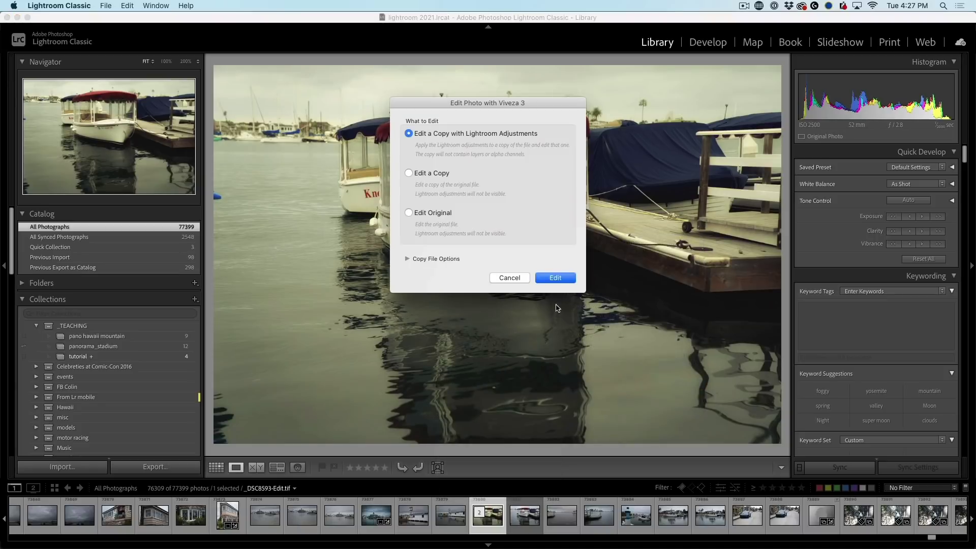
click(409, 213)
click(556, 278)
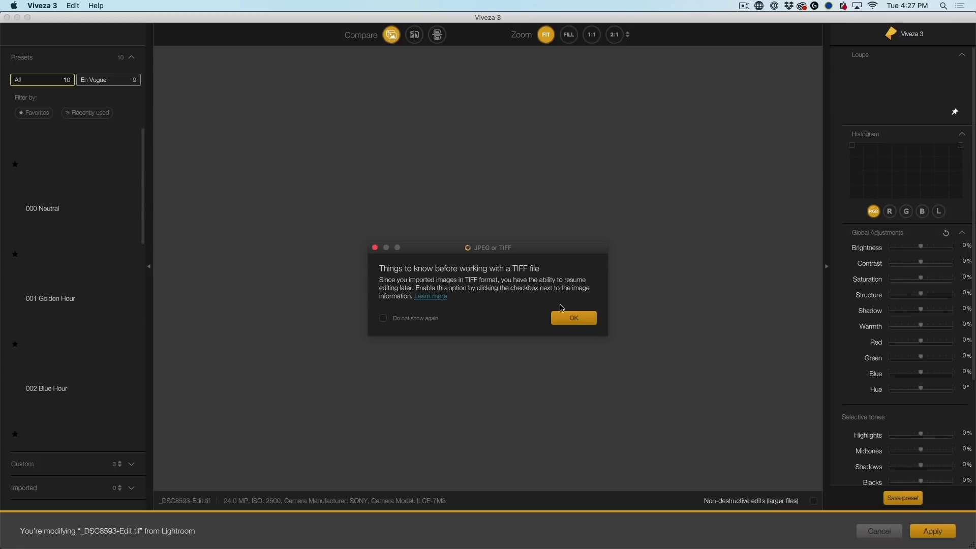
click(574, 319)
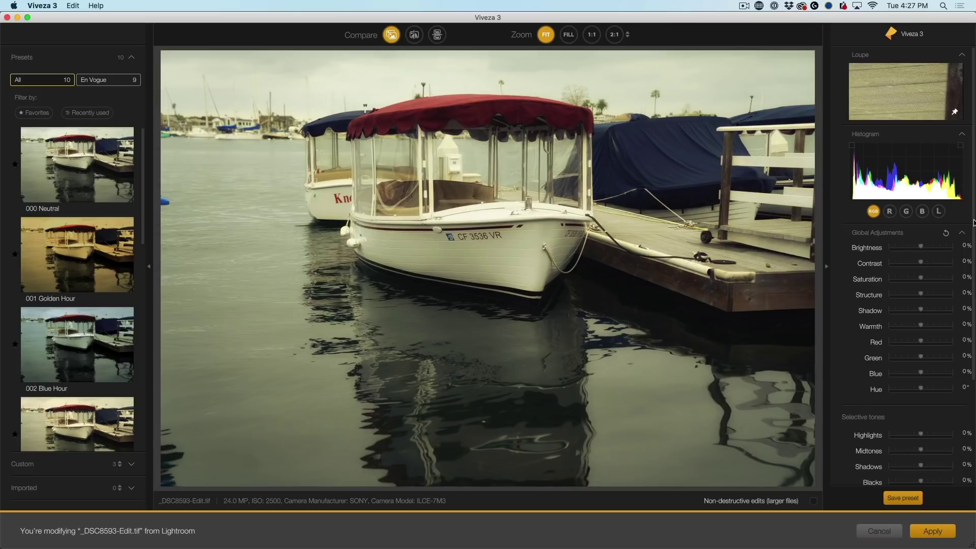
- Add a control point on the boat's white hull, enlarge it to 47% and raise its Brightness to 80%
scroll(974, 222, down, 5)
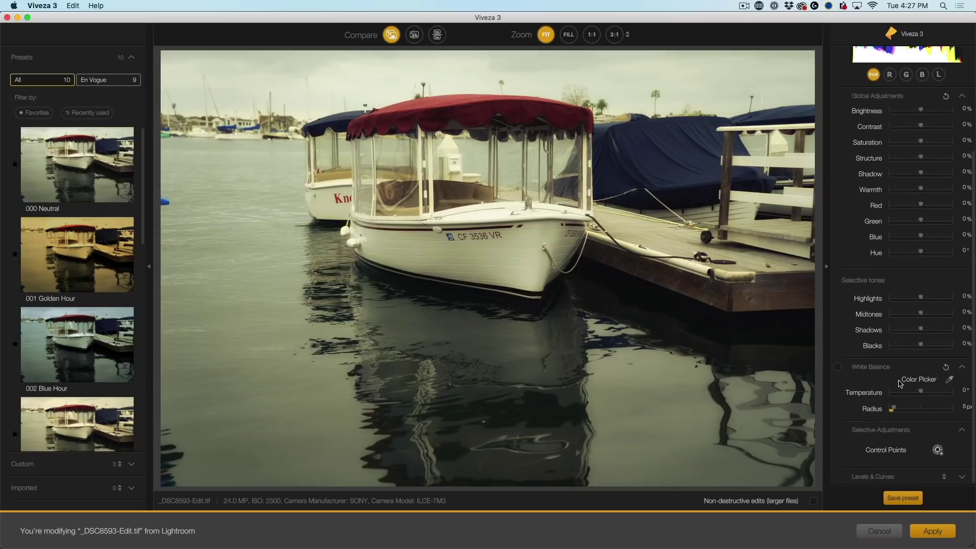
click(938, 449)
click(470, 238)
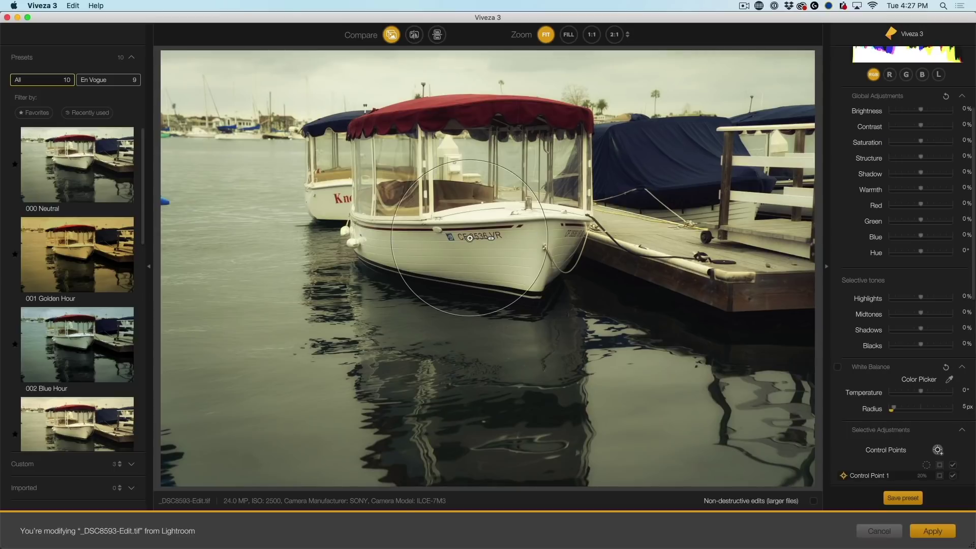
click(491, 239)
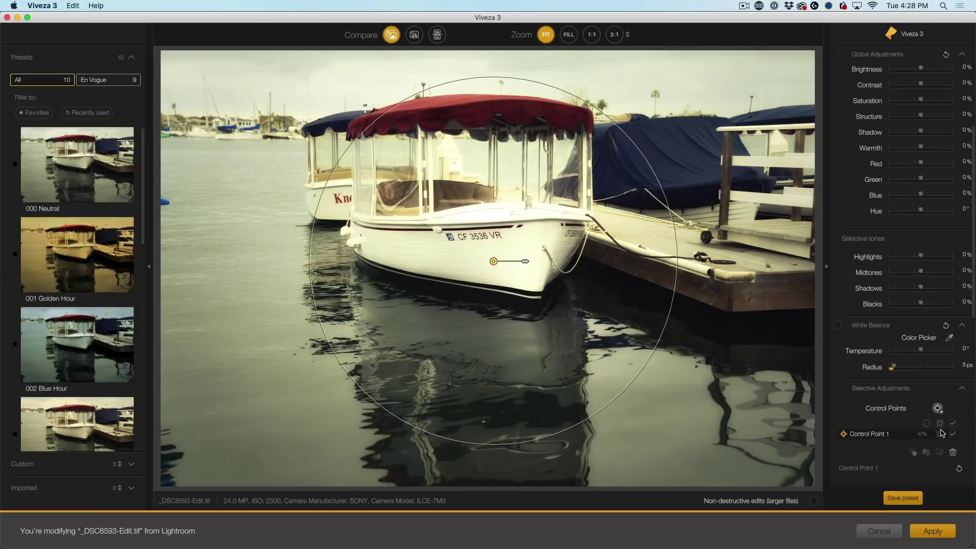
- Using the mask view, set the control point's Luminance and Chrominance selectivity to 0%, with White Balance Radius at 1 px, and hide the mask
click(939, 434)
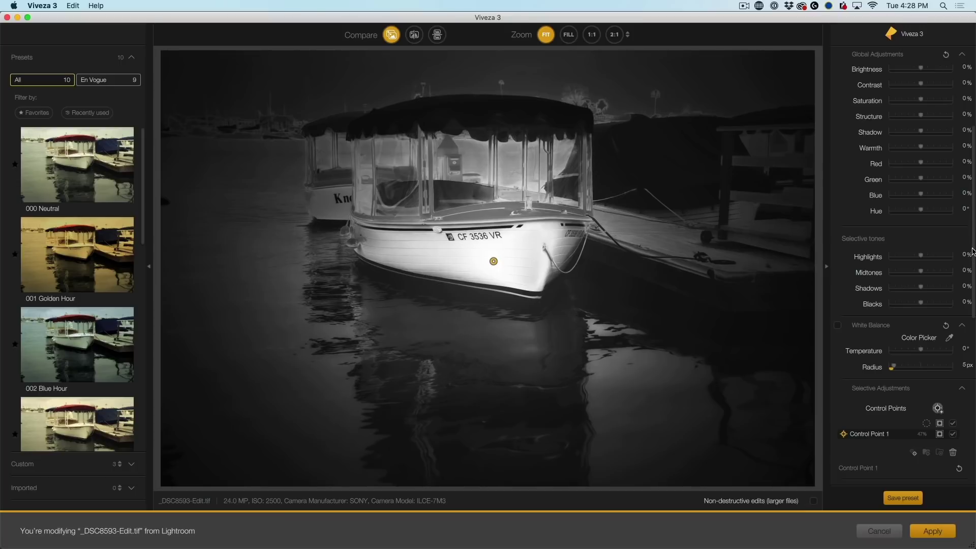
drag(894, 369, 880, 372)
scroll(917, 353, down, 5)
drag(923, 294, 888, 311)
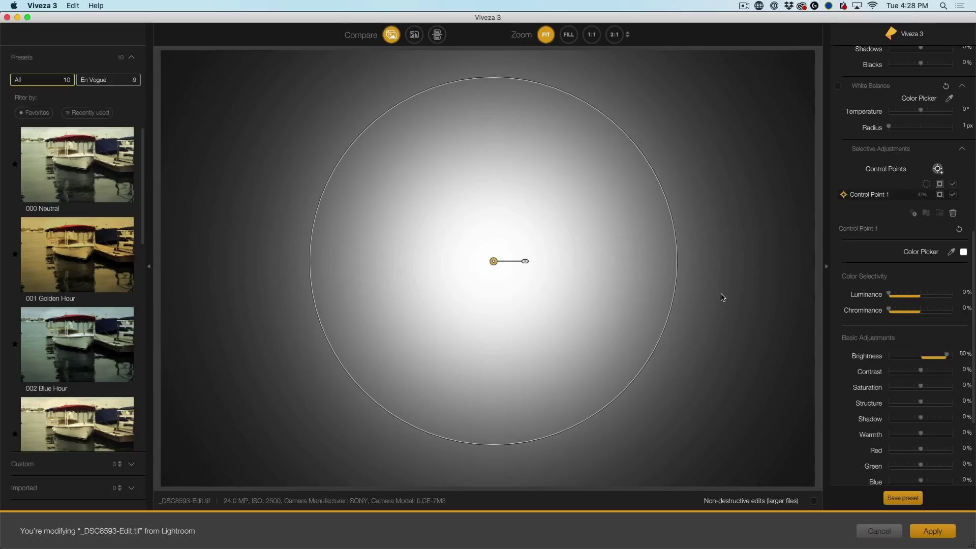
mouse_move(498, 270)
mouse_down()
mouse_move(380, 308)
mouse_move(391, 368)
mouse_move(691, 235)
mouse_move(483, 235)
mouse_move(519, 257)
mouse_move(497, 260)
mouse_up()
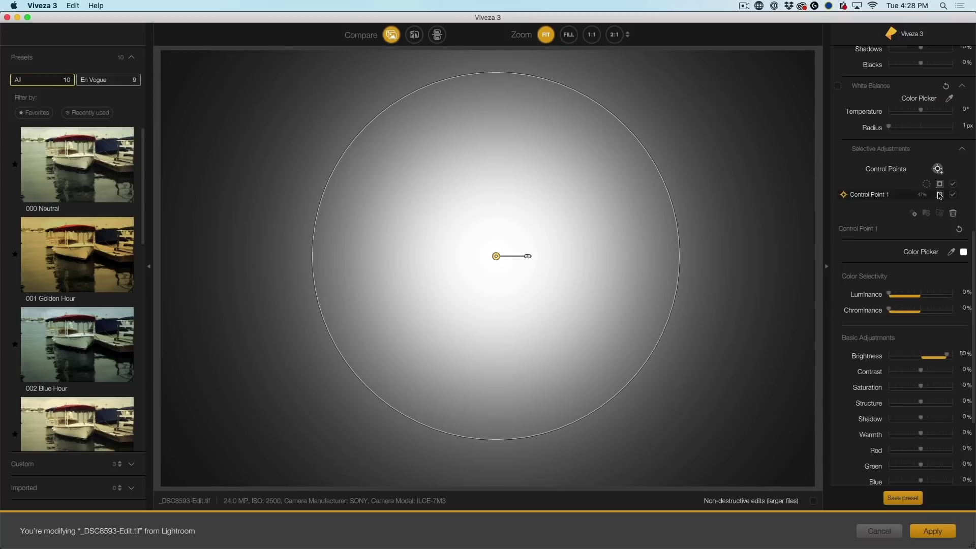
click(940, 195)
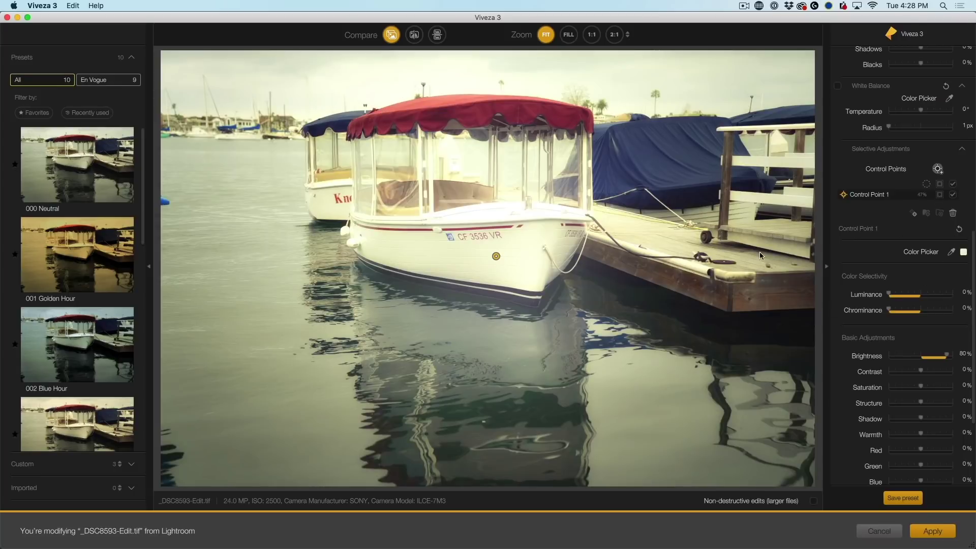
- Reposition the control point on the lower hull, set Brightness 13%, Saturation 21%, Structure 79% and Warmth 54%, enlarge it to 77%, and apply
drag(496, 256, 310, 342)
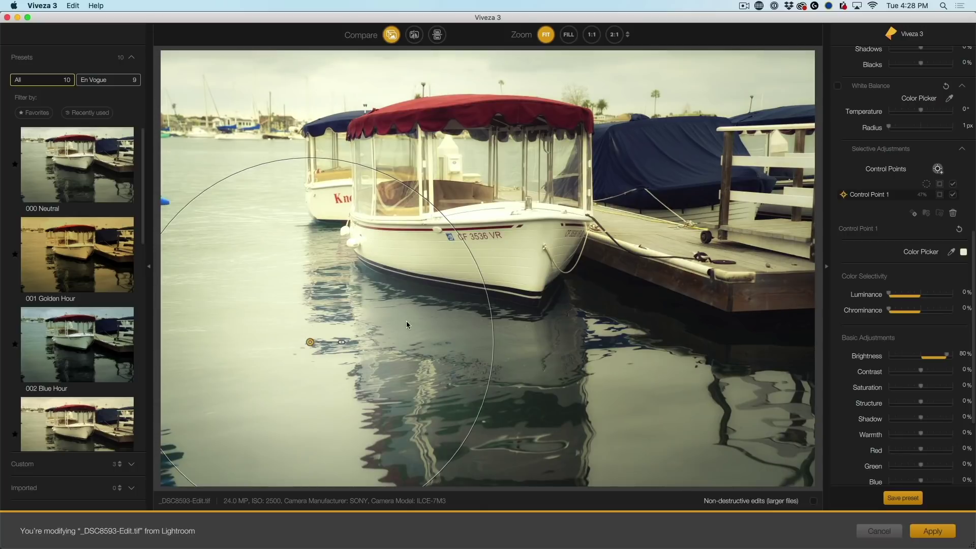
drag(310, 342, 265, 384)
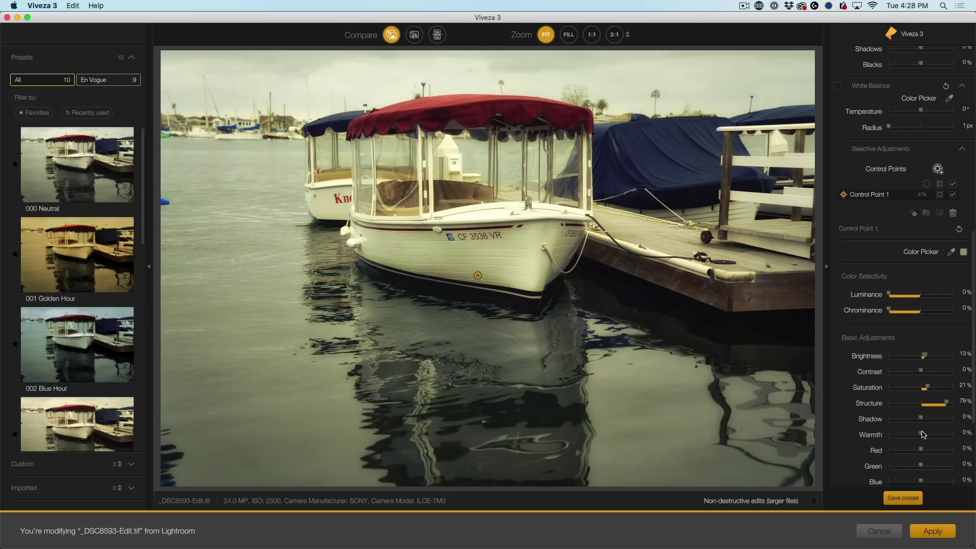
drag(922, 434, 938, 438)
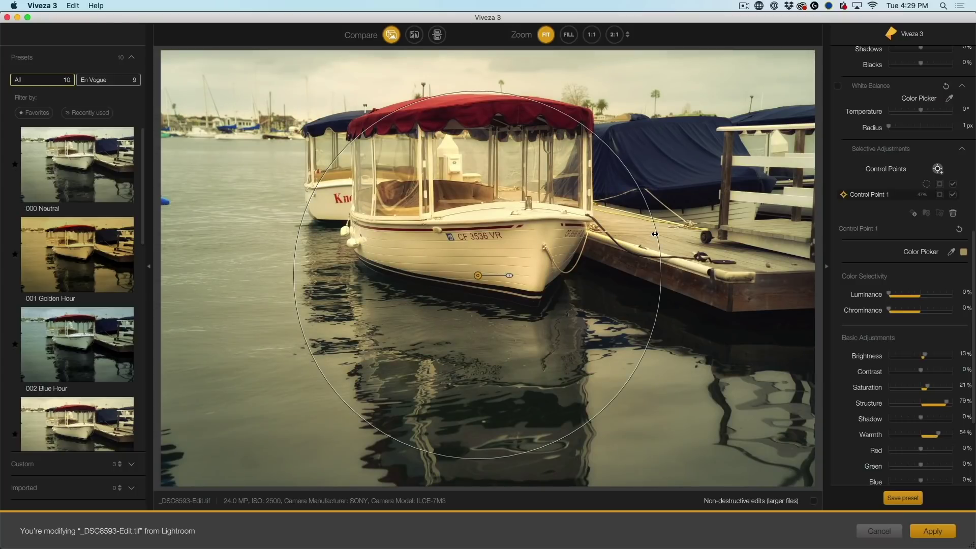
drag(655, 233, 770, 213)
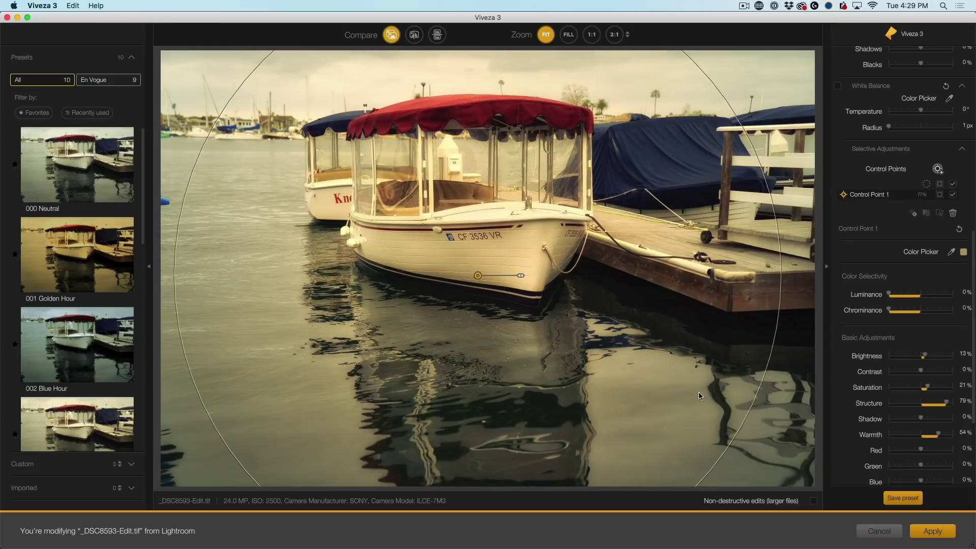
click(933, 532)
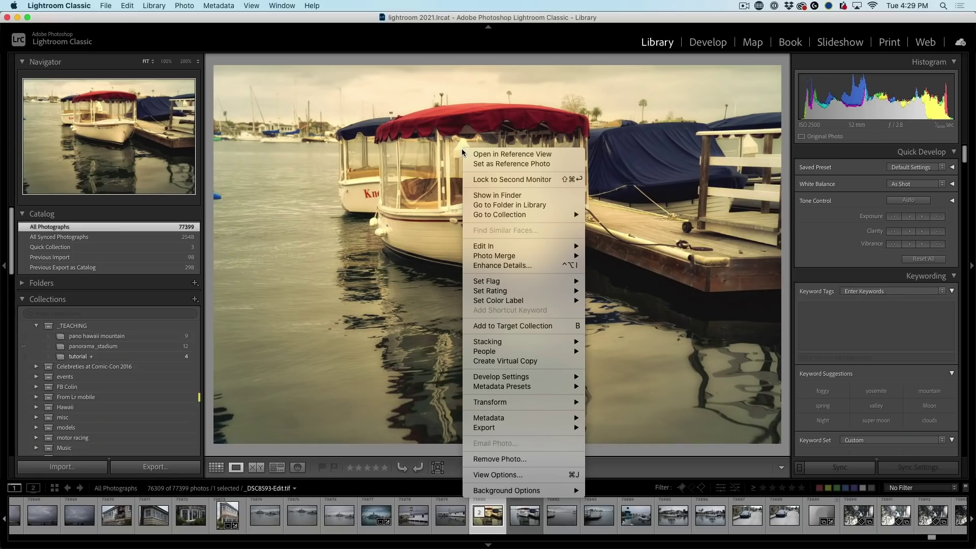
- Copy the boat photo's Color Efex Pro and Viveza effects with Nik Collection's Copy and Apply Parameters
mouse_move(553, 430)
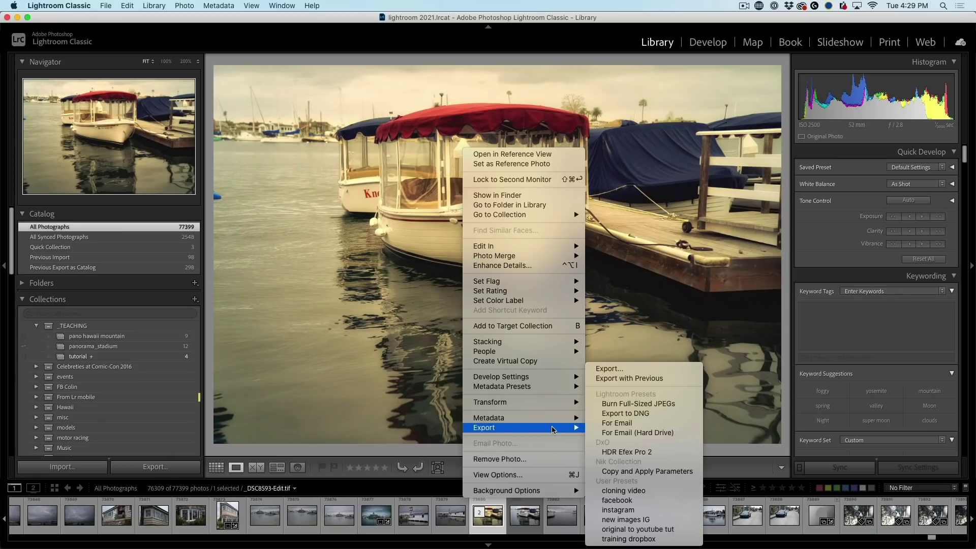
click(656, 471)
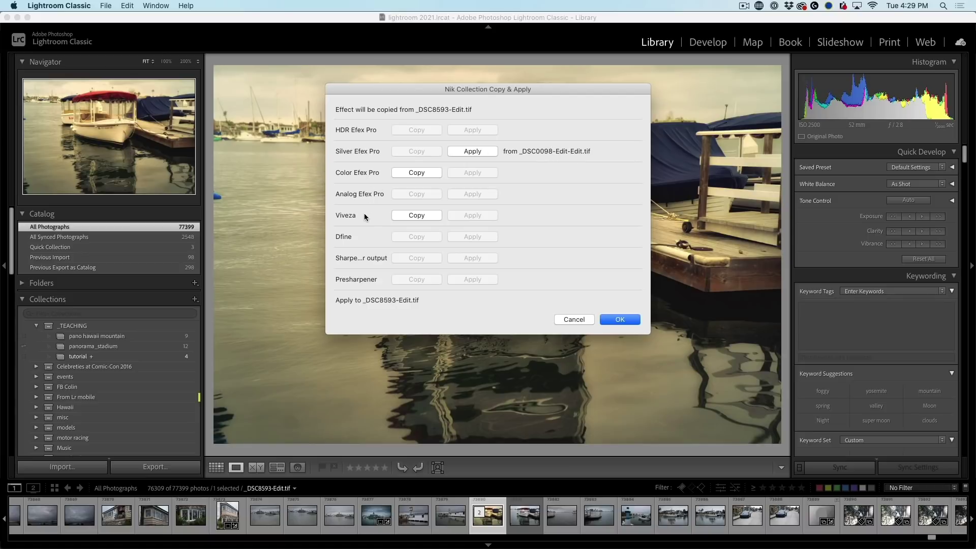
click(410, 172)
click(415, 215)
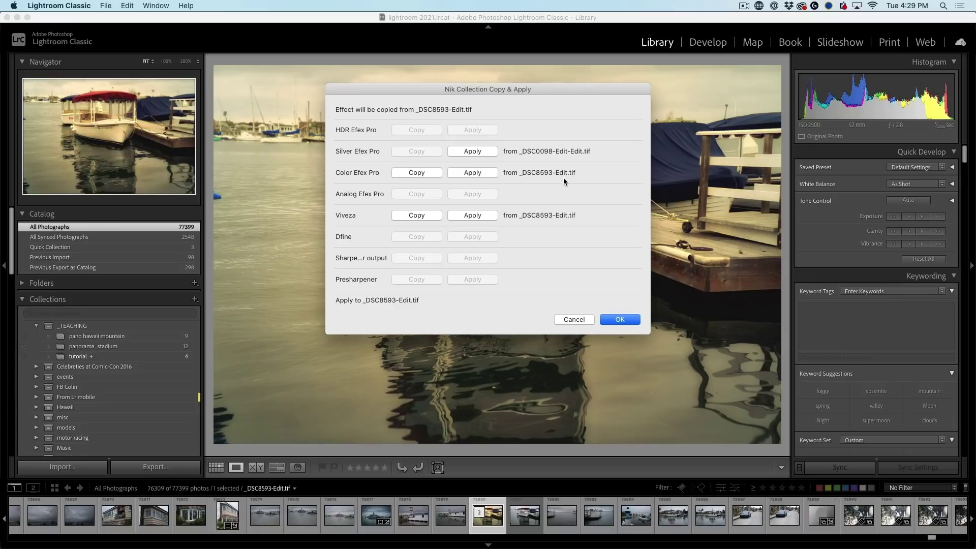
click(620, 320)
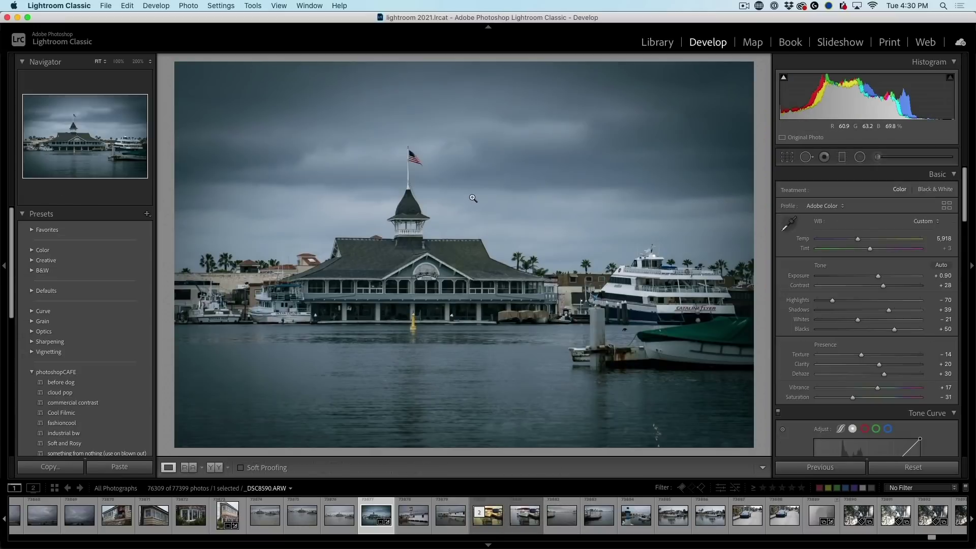
- Apply the copied Color Efex Pro effect from _DSC8593-Edit.tif to _DSC8590.ARW, editing a copy with Lightroom adjustments
right_click(473, 198)
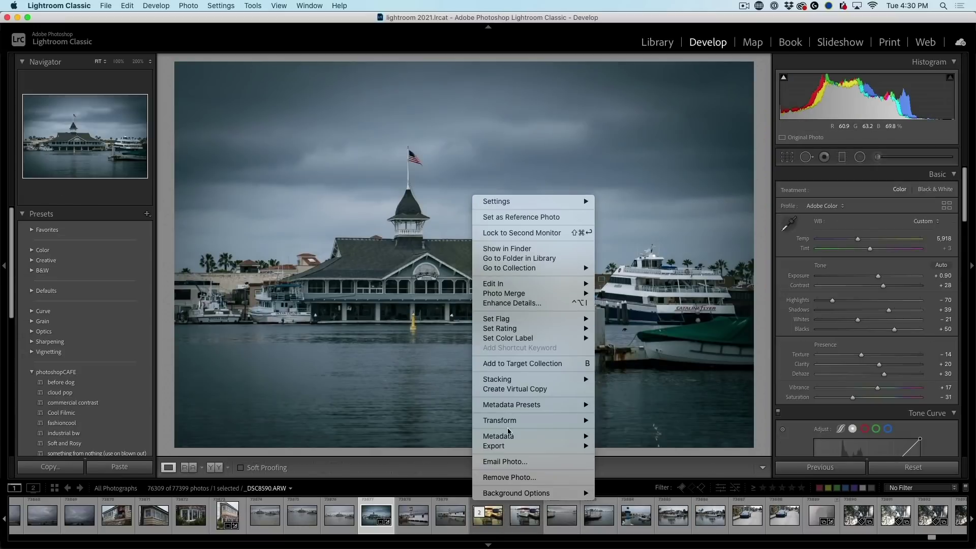
mouse_move(519, 447)
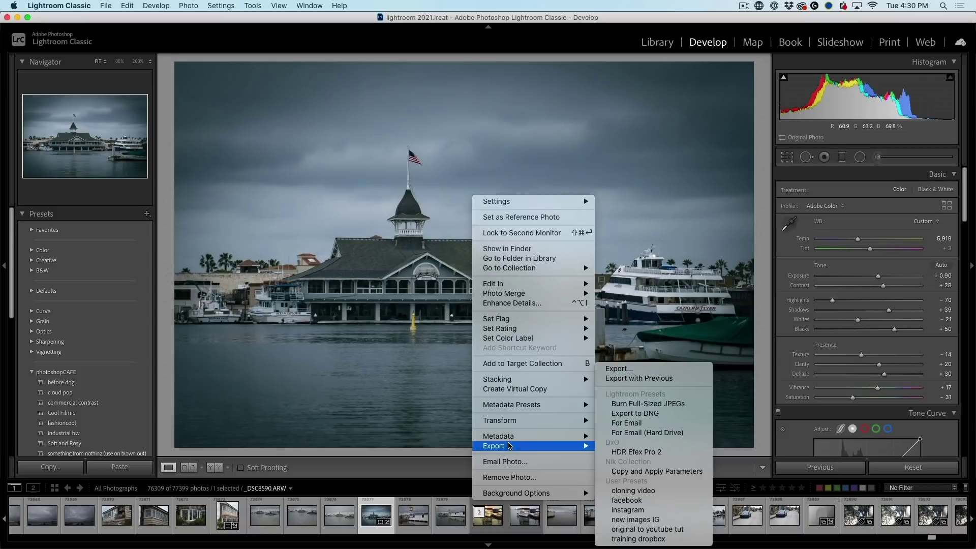
click(660, 471)
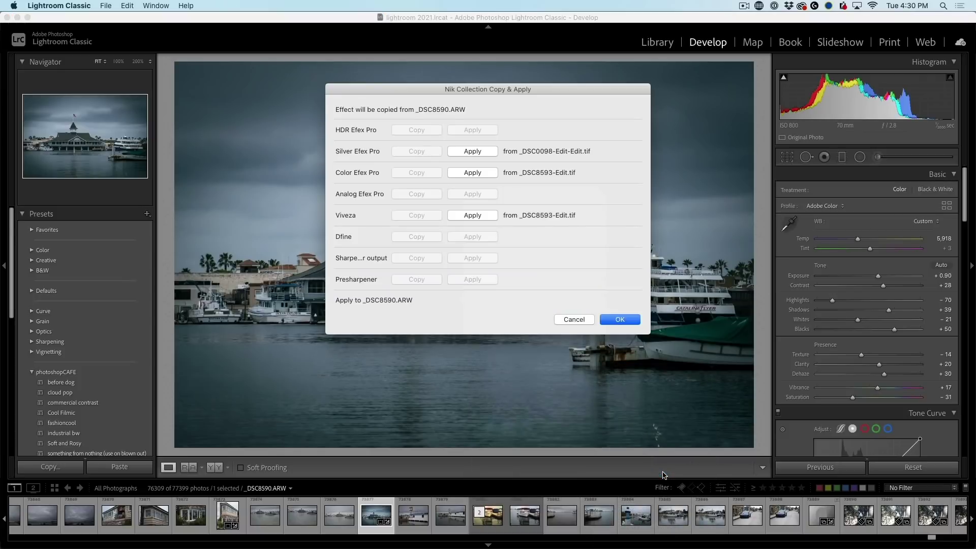
drag(356, 89, 591, 41)
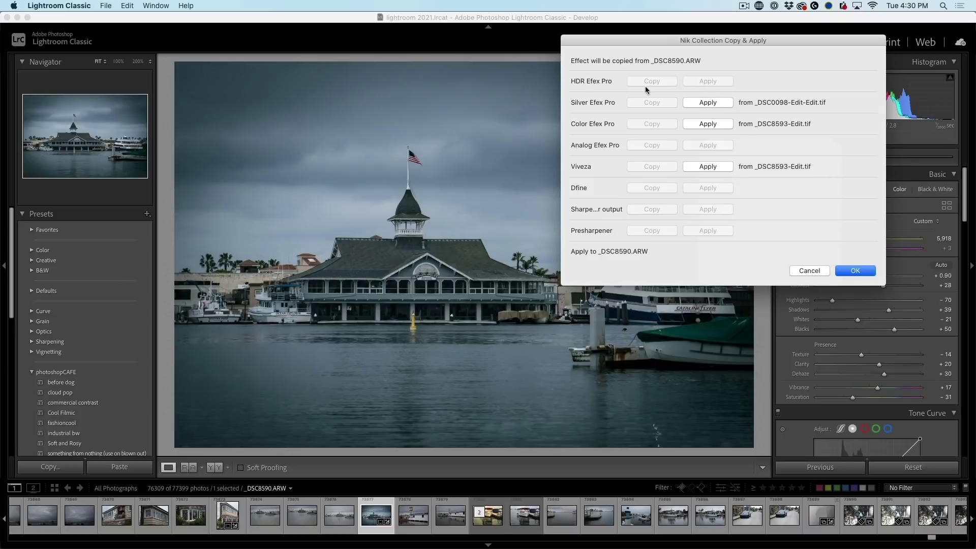
click(716, 123)
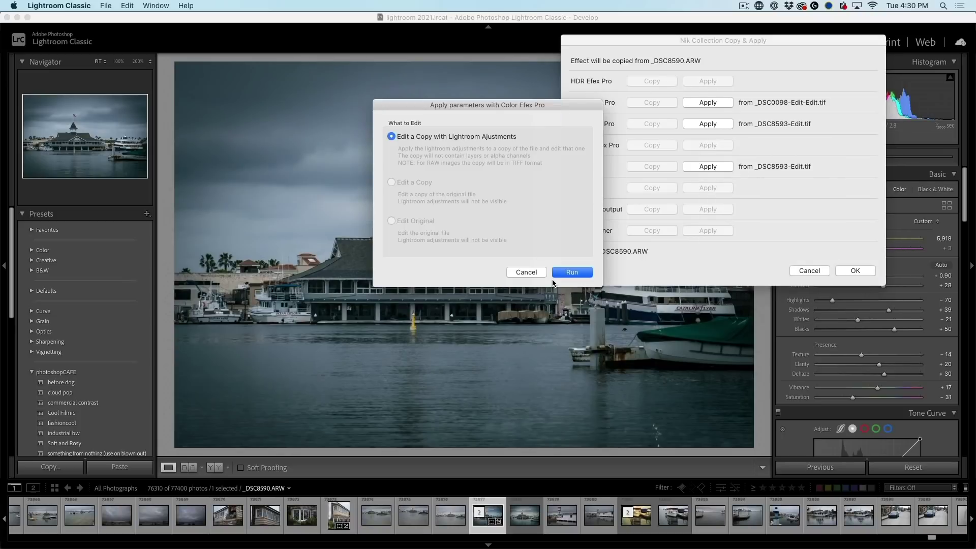
click(573, 273)
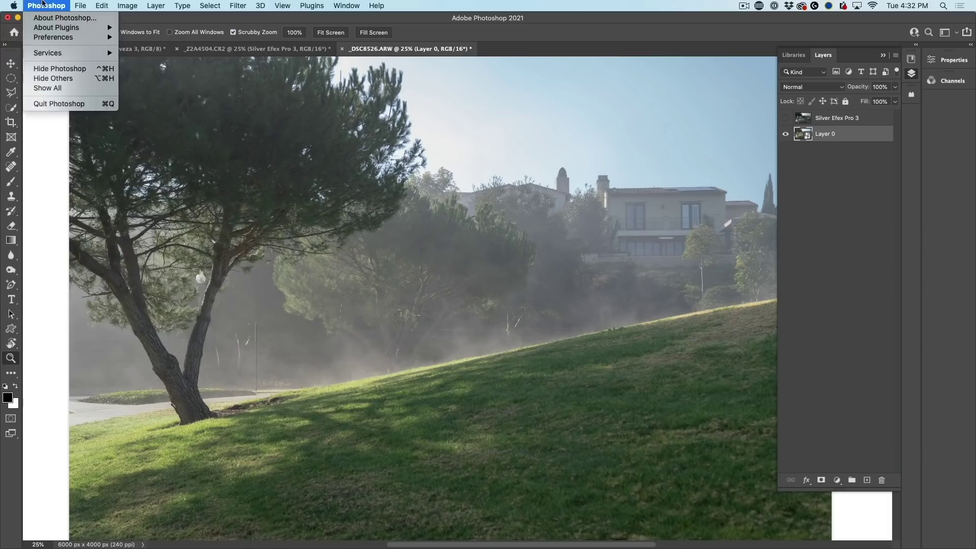
- Switch to Photoshop, open the Nik Collection Selective Tool and bring its Meta-presets list into view
mouse_move(80, 5)
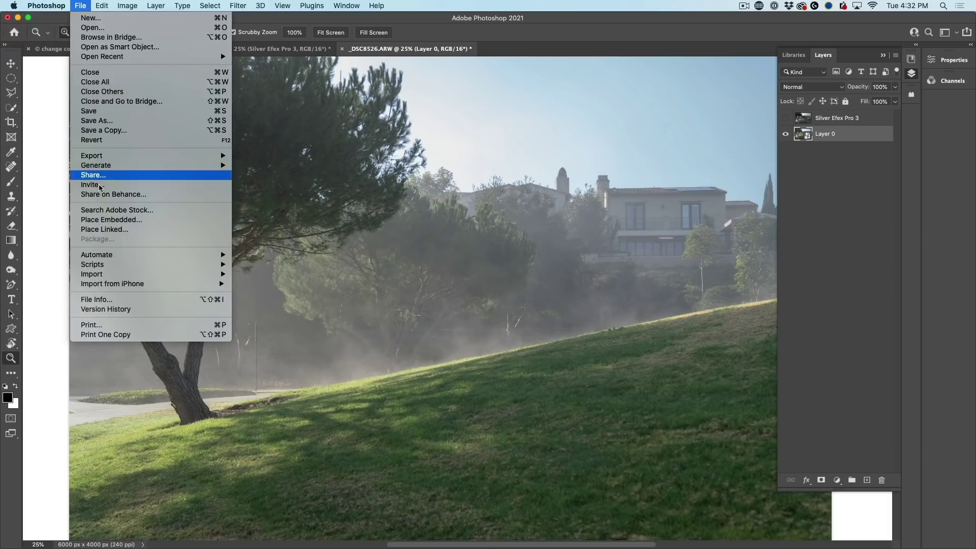
mouse_move(122, 256)
click(310, 315)
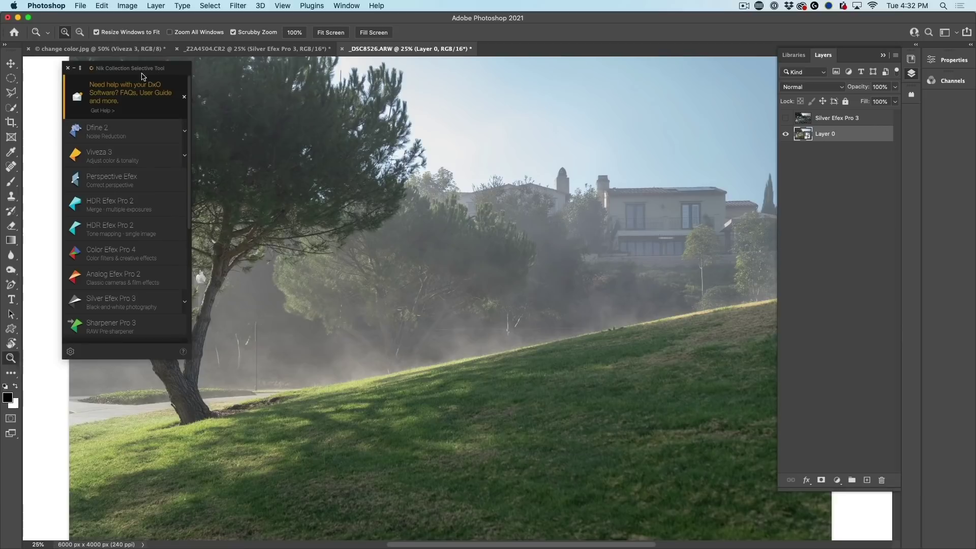
scroll(127, 229, down, 5)
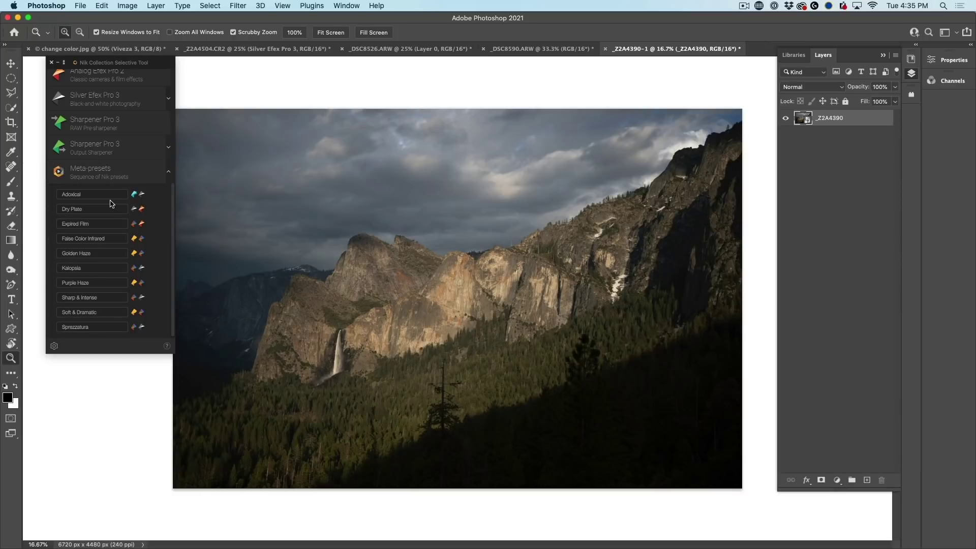
- Apply the Expired Film meta-preset to the _Z2A4390 mountain layer and hide its Analog Efex Pro 2 smart filter
click(71, 223)
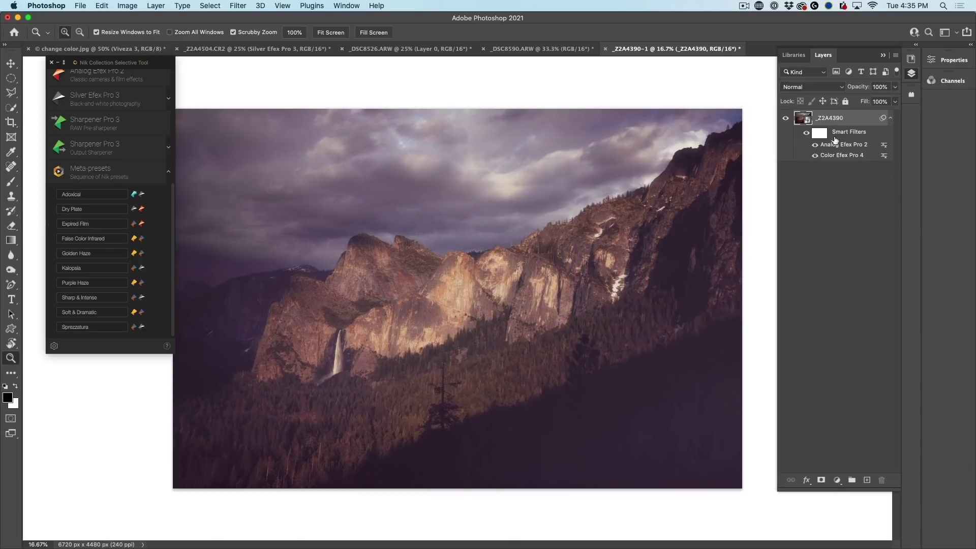
click(816, 148)
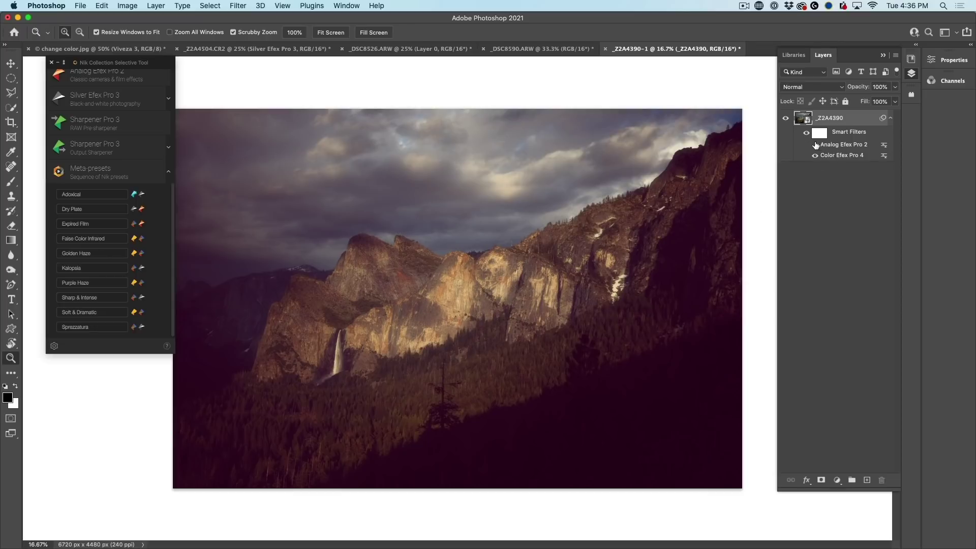
double_click(854, 146)
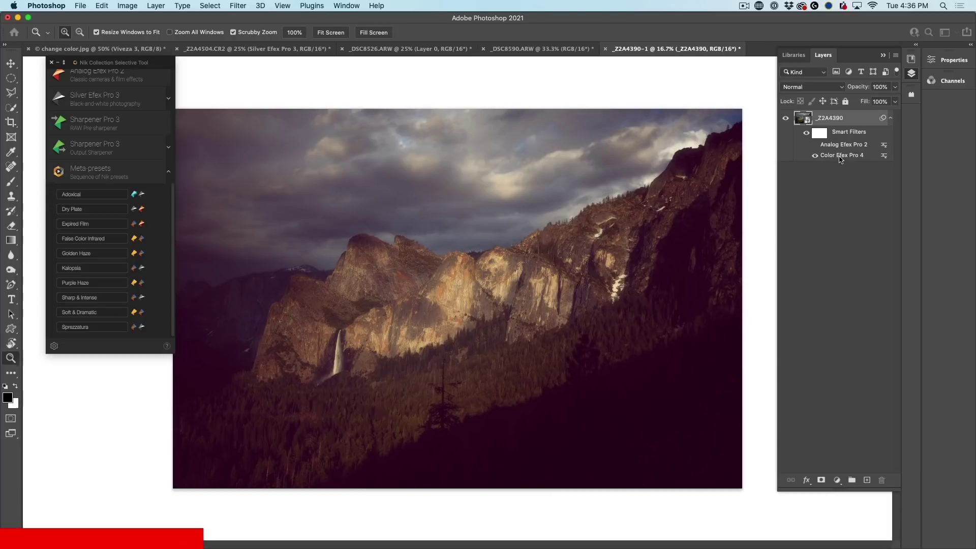